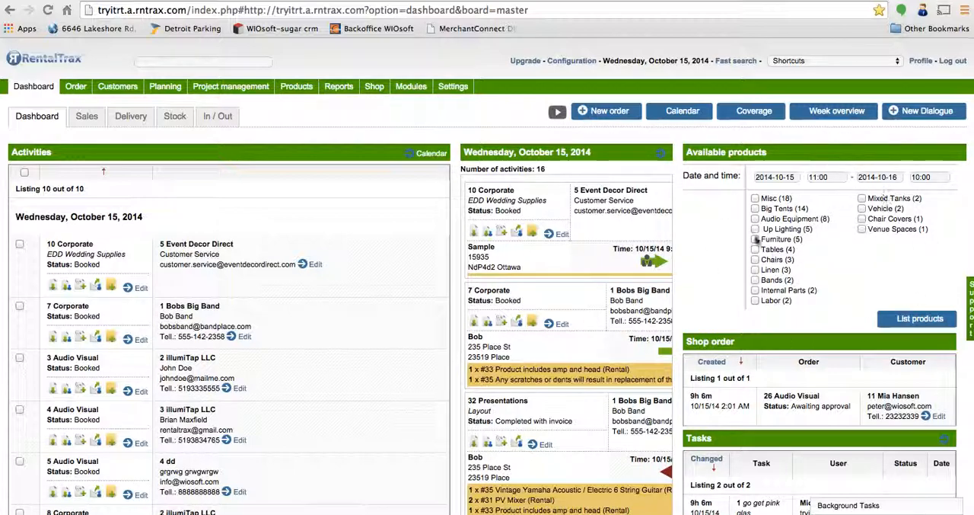
Step: Create a new Equipment Rental order and assign the customer Bobs Big Band to it
{"action": "left_click", "coordinate": [610, 113]}
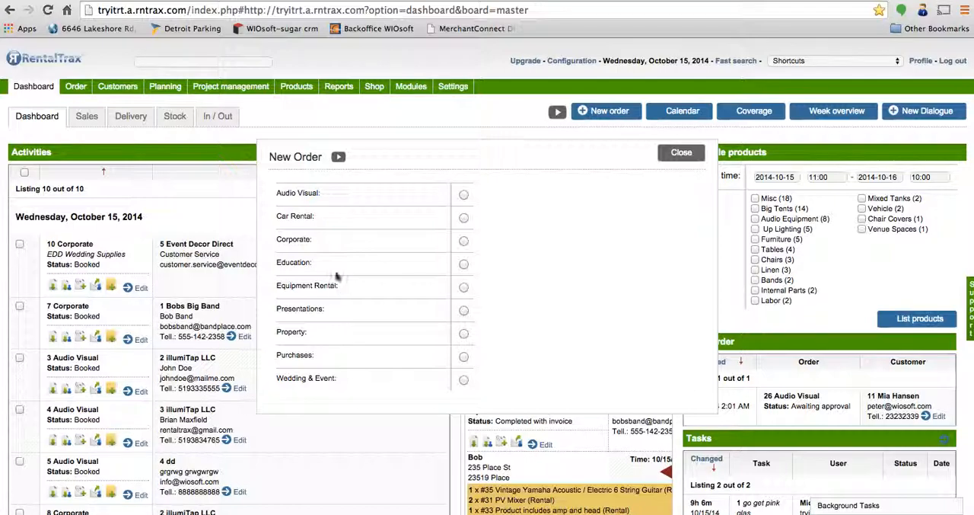
{"action": "left_click", "coordinate": [463, 287]}
{"action": "left_click", "coordinate": [434, 151]}
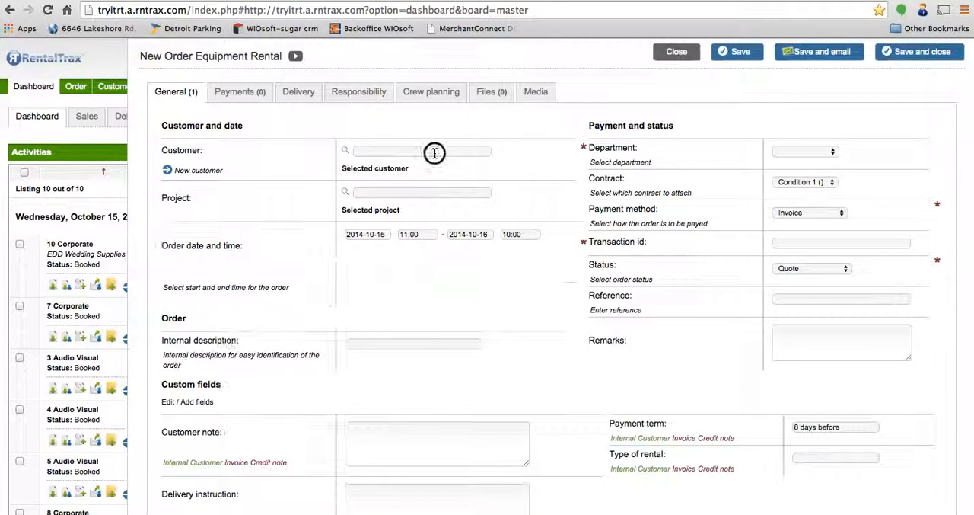
{"action": "type", "text": "bob"}
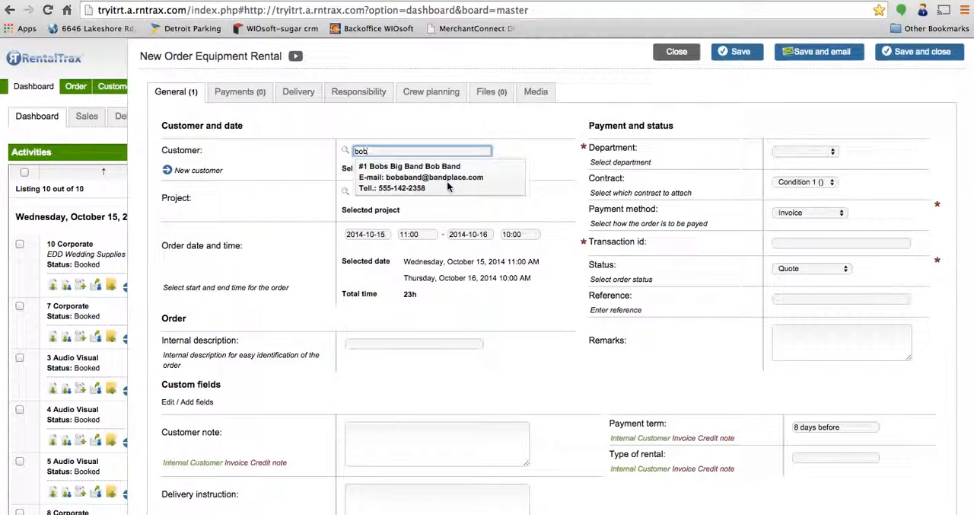
{"action": "left_click", "coordinate": [448, 185]}
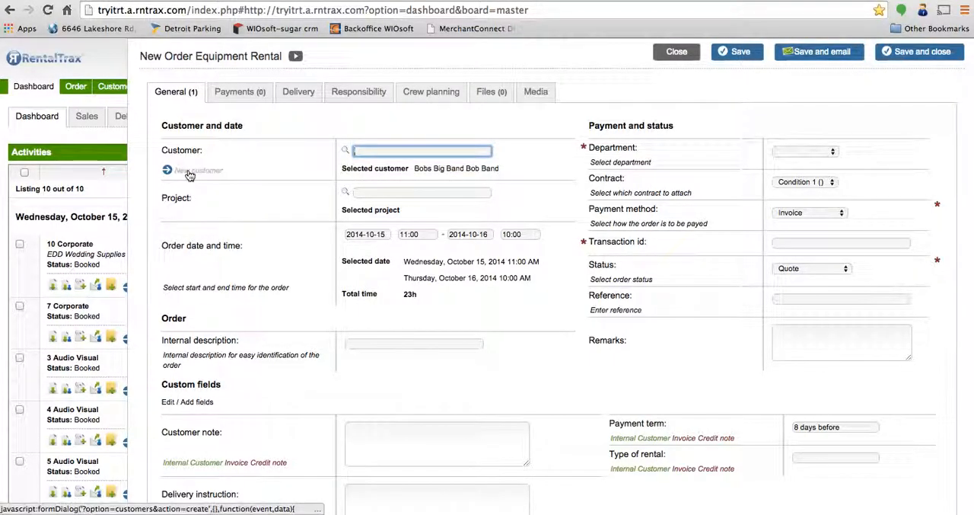
Step: Set the order period to run from 2014-11-03 to 2014-11-09
{"action": "left_click", "coordinate": [378, 234]}
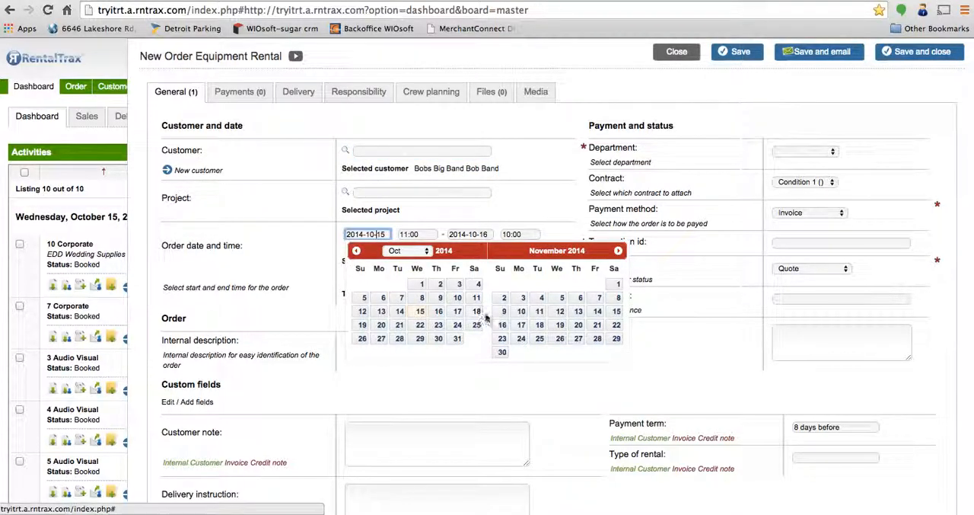
{"action": "left_click", "coordinate": [523, 297]}
{"action": "left_click", "coordinate": [475, 234]}
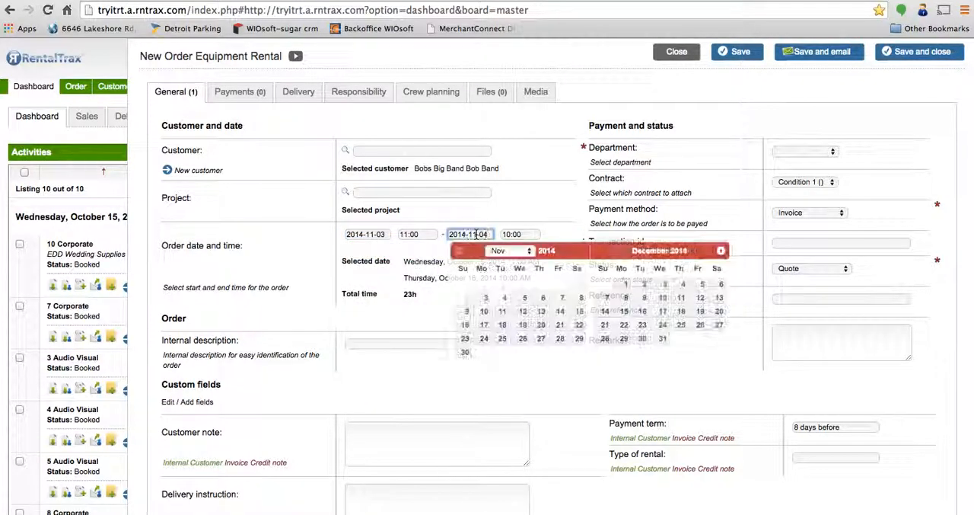
{"action": "left_click", "coordinate": [467, 311]}
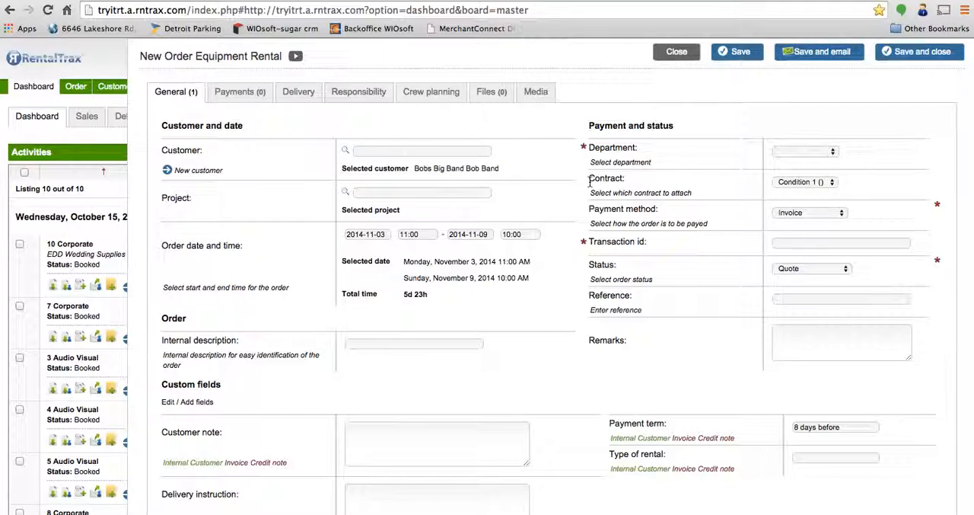
Step: Review the contracts that can be attached to the order, keeping Condition 1 selected
{"action": "left_click_drag", "start_coordinate": [589, 179], "coordinate": [626, 179]}
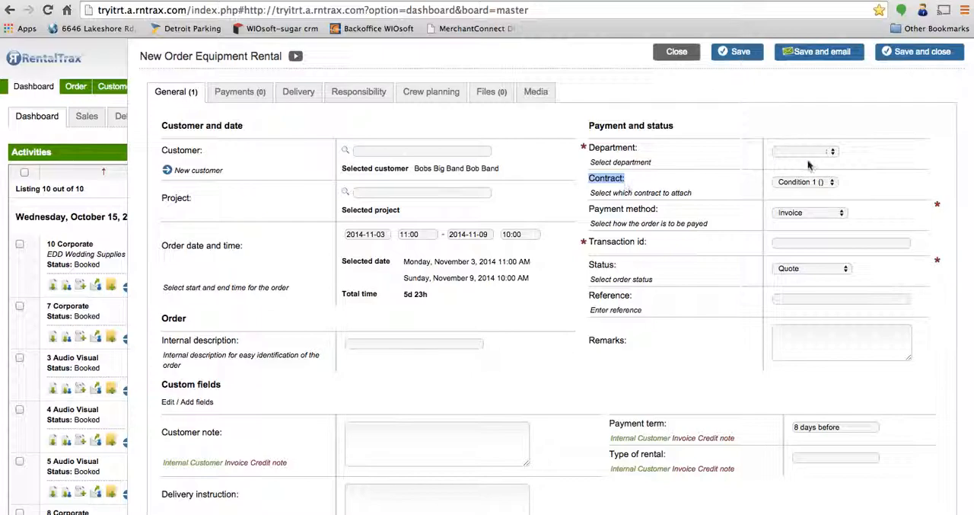
{"action": "left_click", "coordinate": [832, 182]}
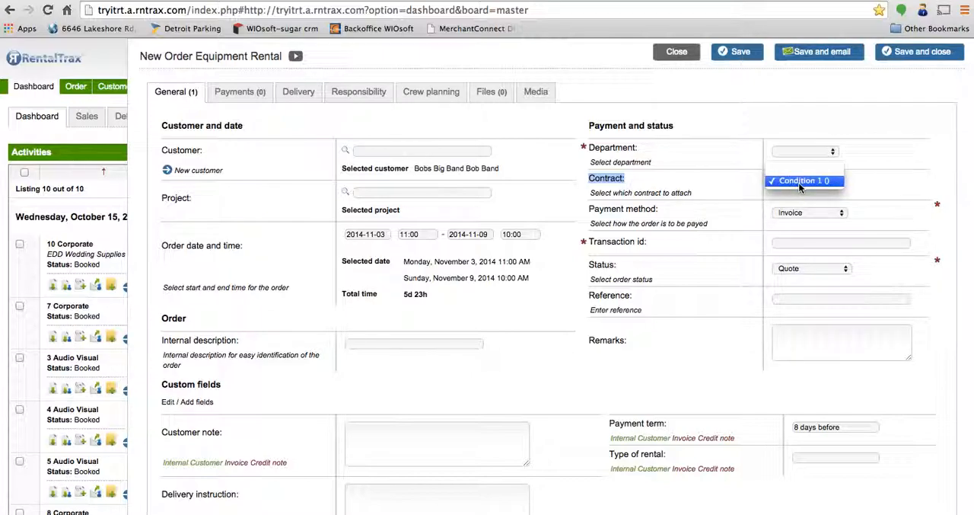
{"action": "left_click", "coordinate": [798, 182]}
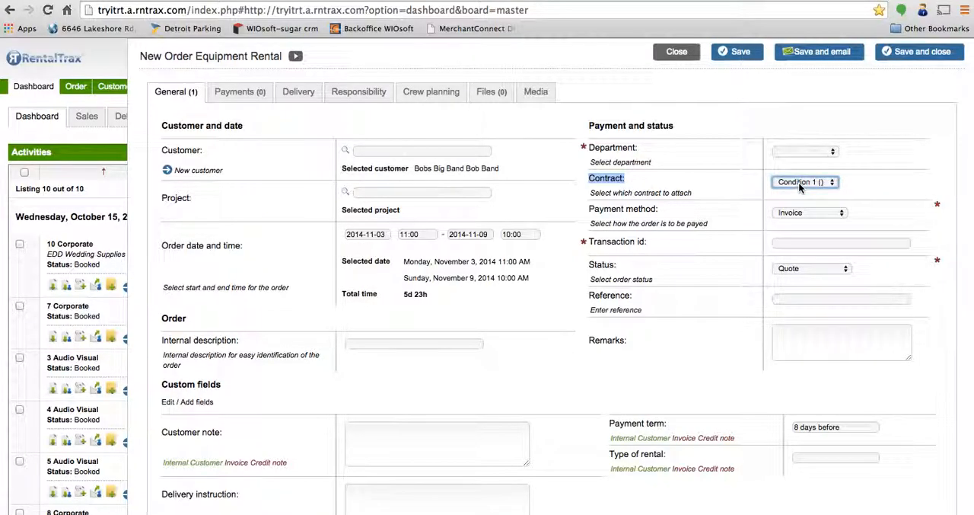
{"action": "left_click", "coordinate": [798, 182]}
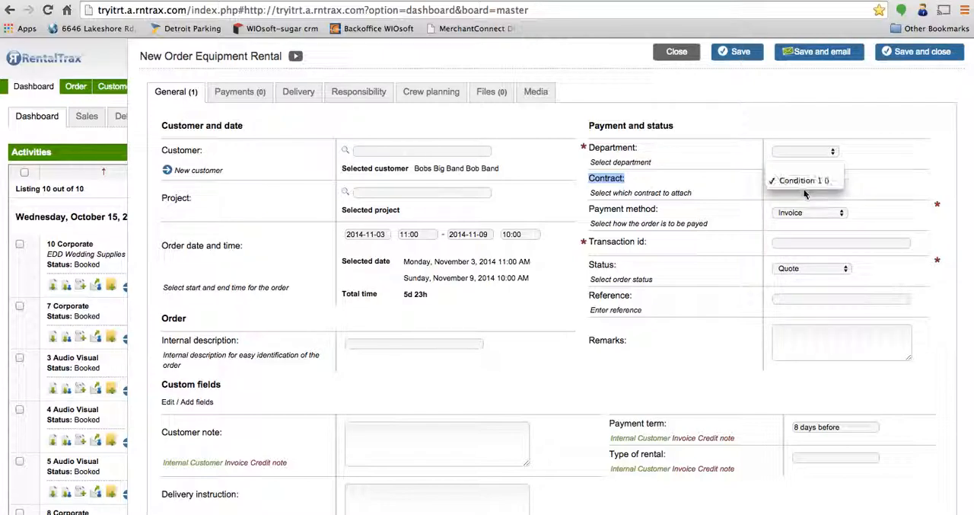
{"action": "left_click", "coordinate": [807, 182]}
{"action": "left_click", "coordinate": [699, 268]}
Step: Set the order status to Booked
{"action": "scroll", "coordinate": [698, 268], "scroll_direction": "down", "scroll_amount": 1}
{"action": "scroll", "coordinate": [699, 268], "scroll_direction": "down", "scroll_amount": 2}
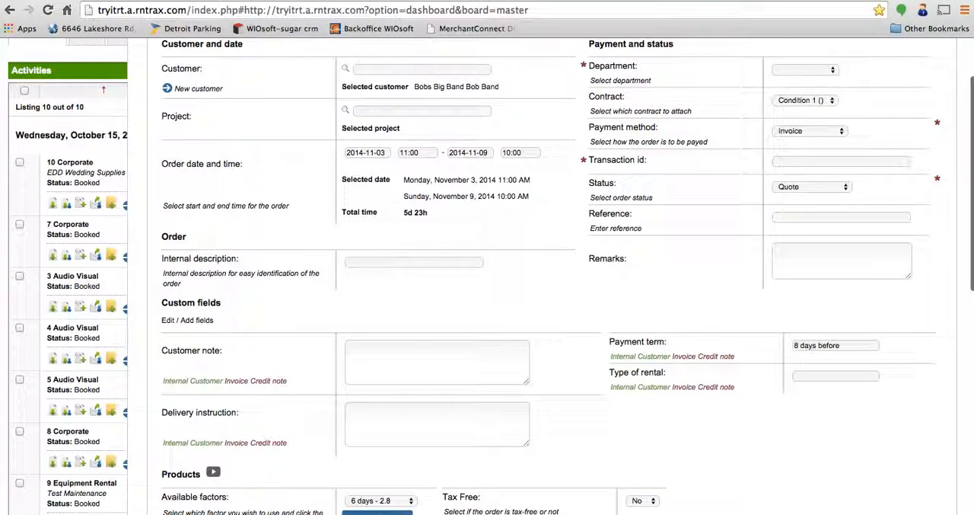
{"action": "left_click", "coordinate": [831, 187]}
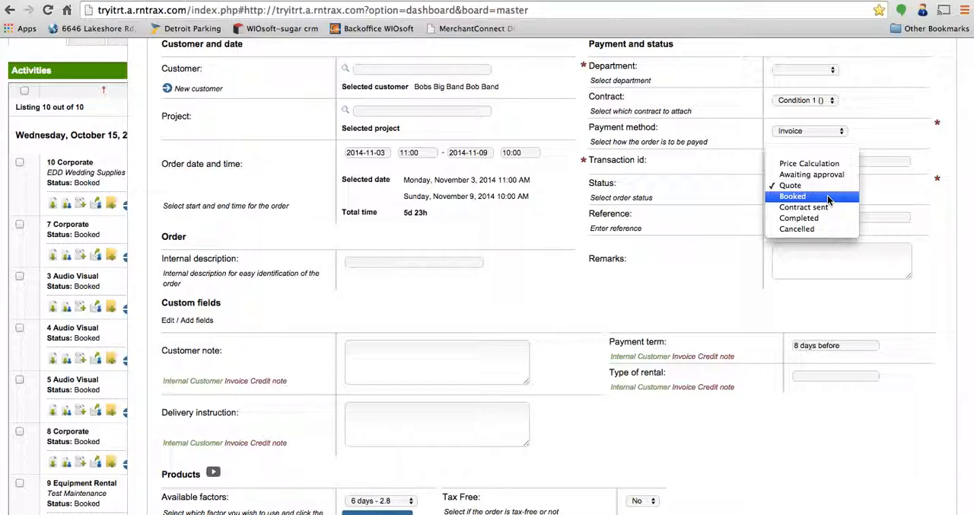
{"action": "left_click", "coordinate": [828, 197]}
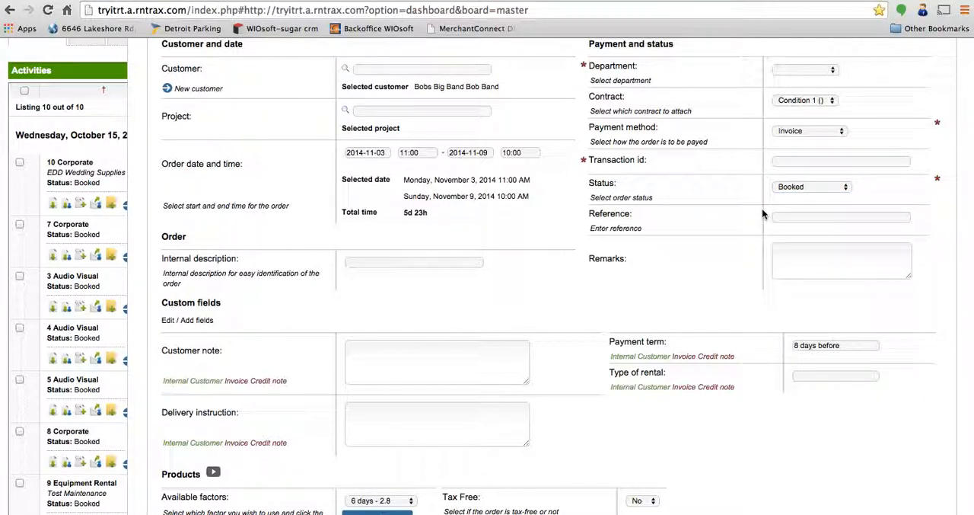
Step: Find the rental product Tank A for the first product line and set its quantity to 3
{"action": "scroll", "coordinate": [762, 207], "scroll_direction": "down", "scroll_amount": 5}
{"action": "left_click_drag", "start_coordinate": [164, 114], "coordinate": [222, 112]}
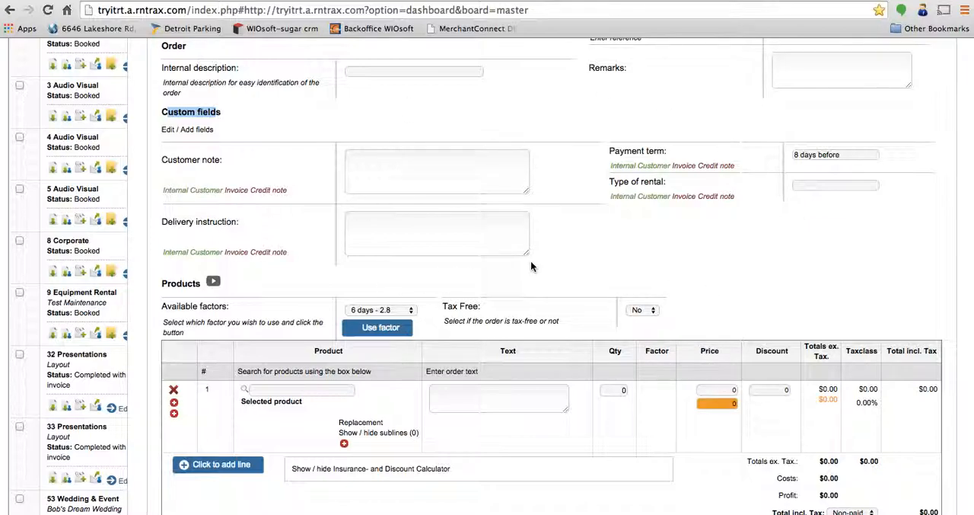
{"action": "scroll", "coordinate": [559, 216], "scroll_direction": "down", "scroll_amount": 5}
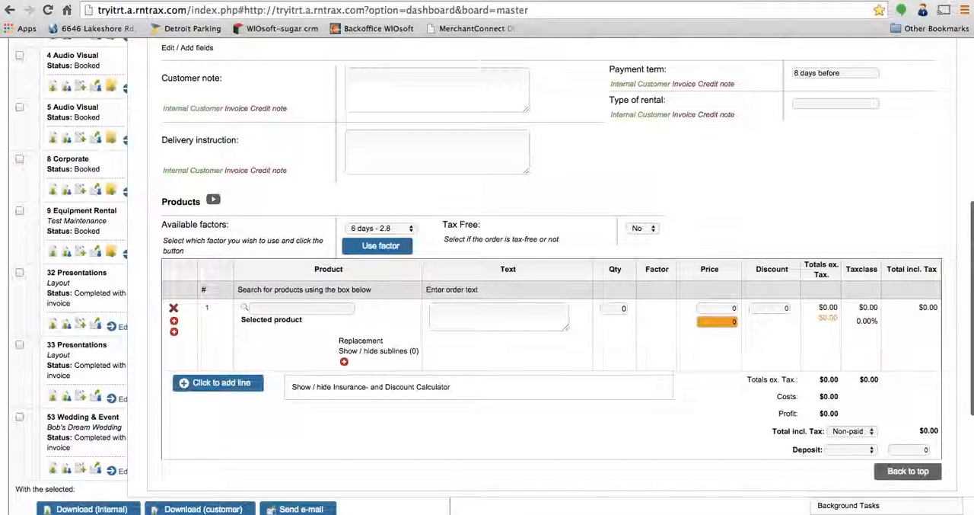
{"action": "left_click", "coordinate": [301, 227]}
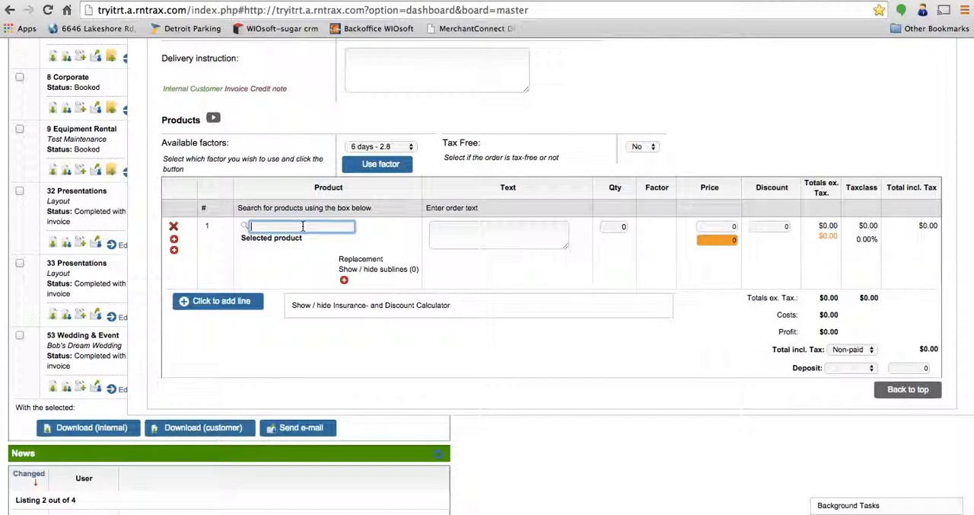
{"action": "type", "text": "tank"}
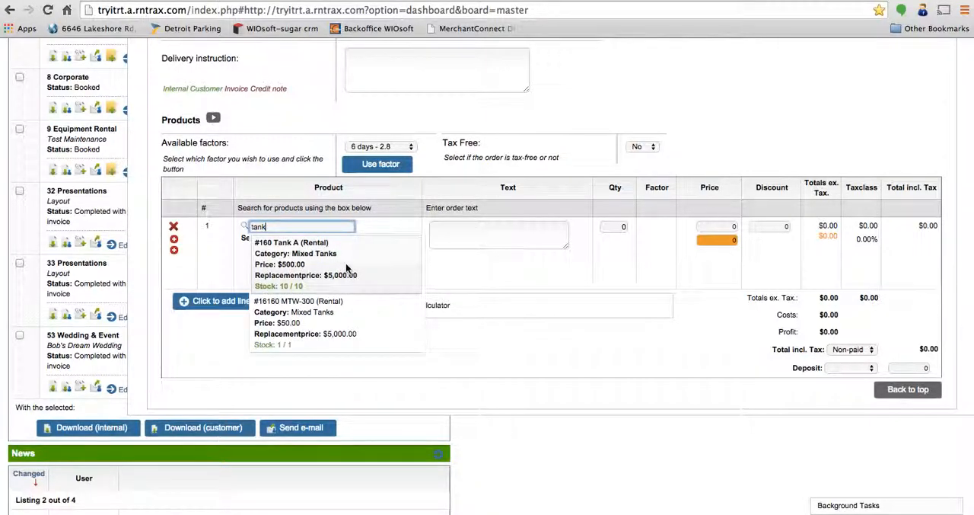
{"action": "left_click", "coordinate": [362, 286]}
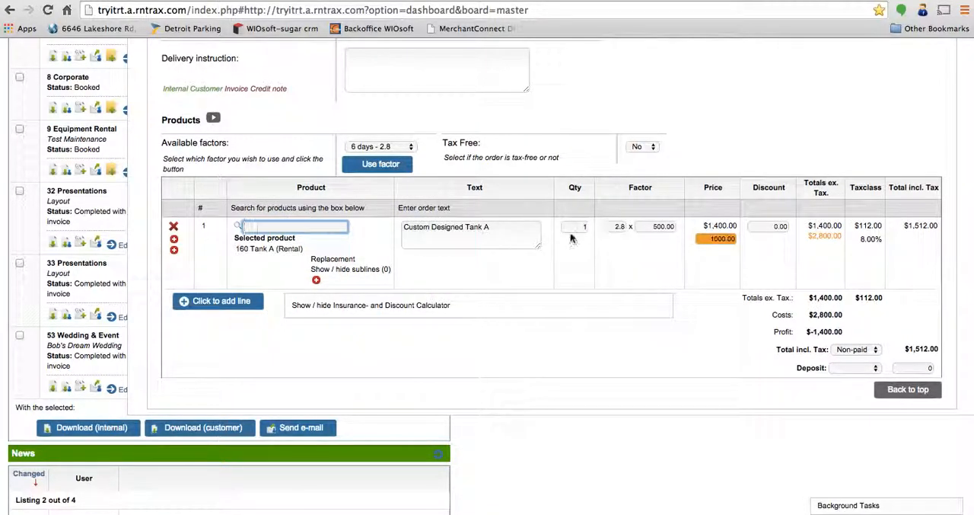
{"action": "left_click", "coordinate": [576, 227]}
{"action": "type", "text": "3"}
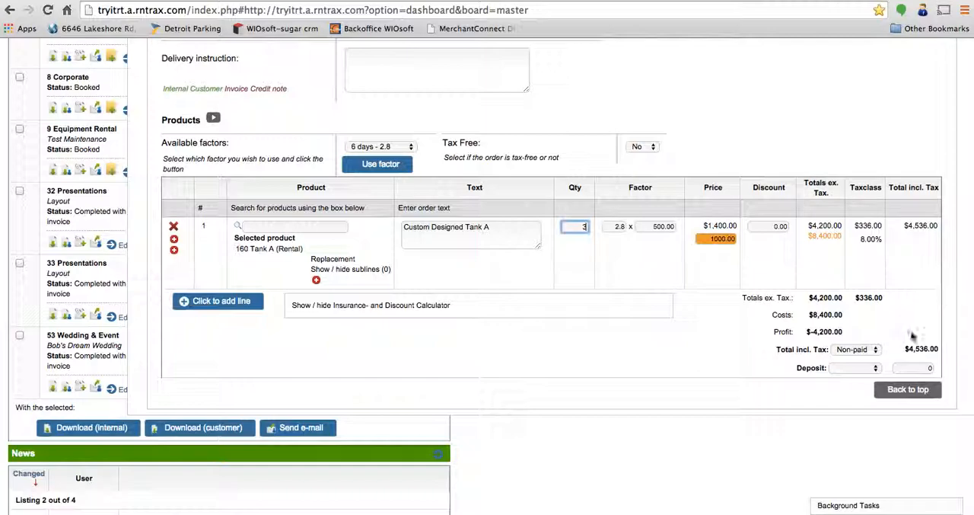
Step: Examine the Tank A line's price factor and the list of available day-based factors
{"action": "left_click", "coordinate": [618, 226]}
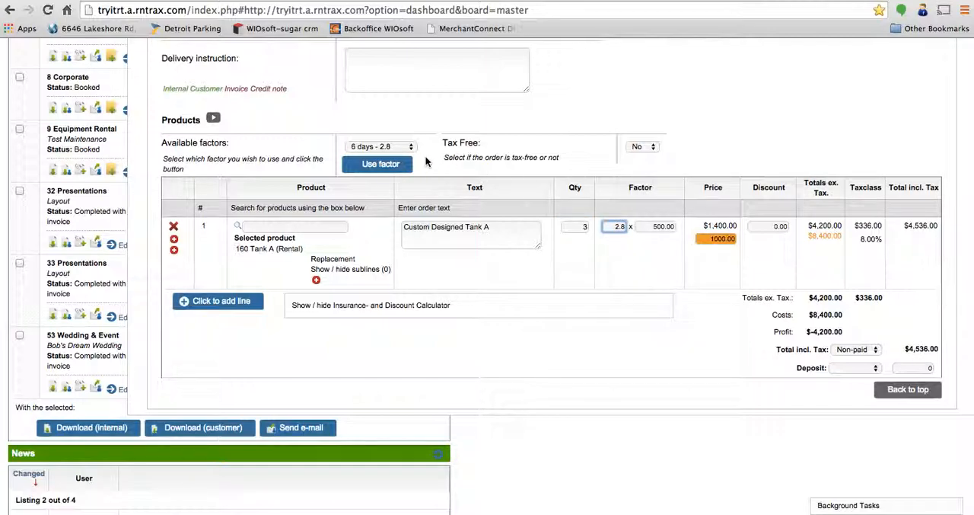
{"action": "left_click", "coordinate": [404, 146]}
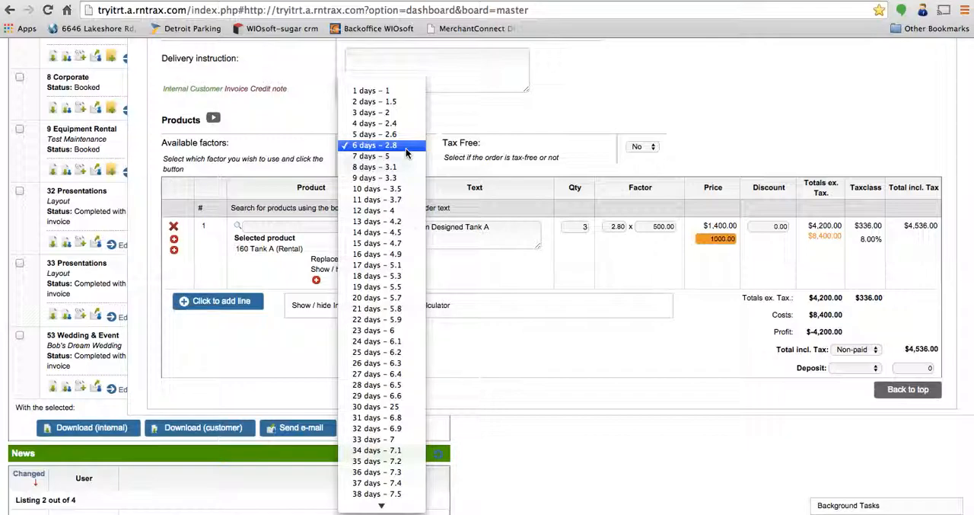
{"action": "left_click", "coordinate": [748, 142]}
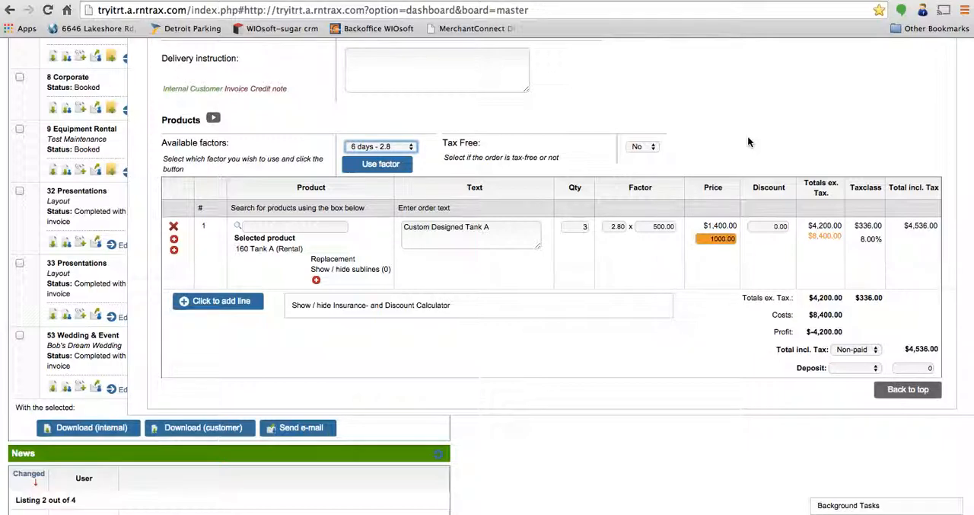
Step: Add a second product line to the order and choose the MTW-300 rental tank for it
{"action": "left_click", "coordinate": [213, 305]}
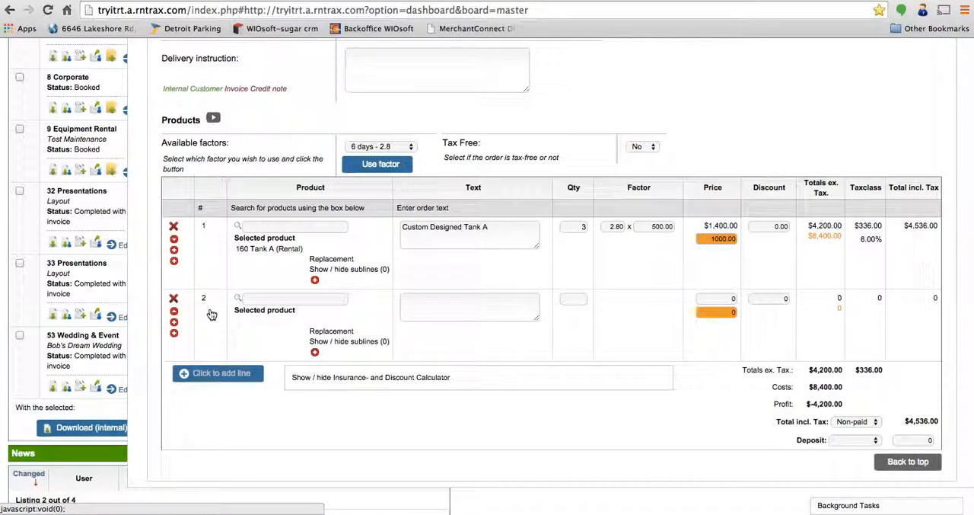
{"action": "left_click", "coordinate": [244, 298]}
{"action": "type", "text": "tank"}
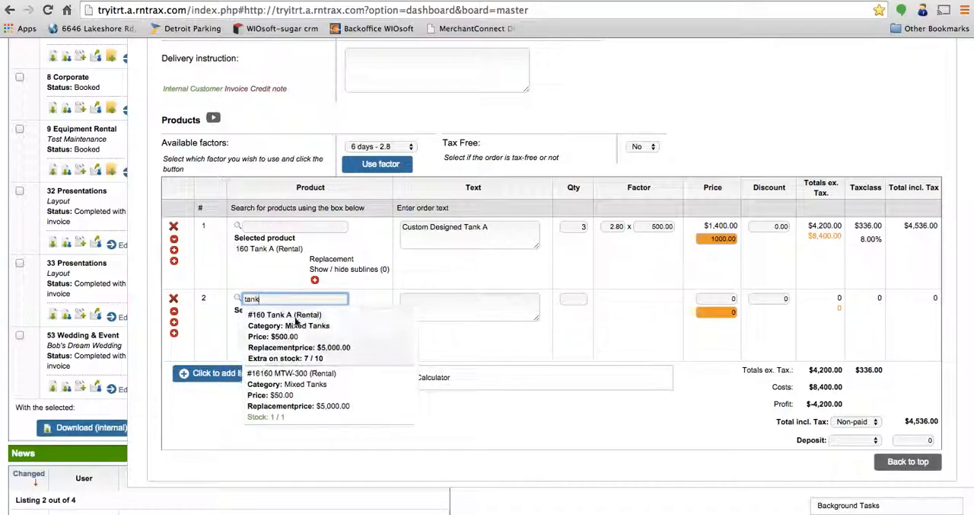
{"action": "left_click", "coordinate": [306, 388]}
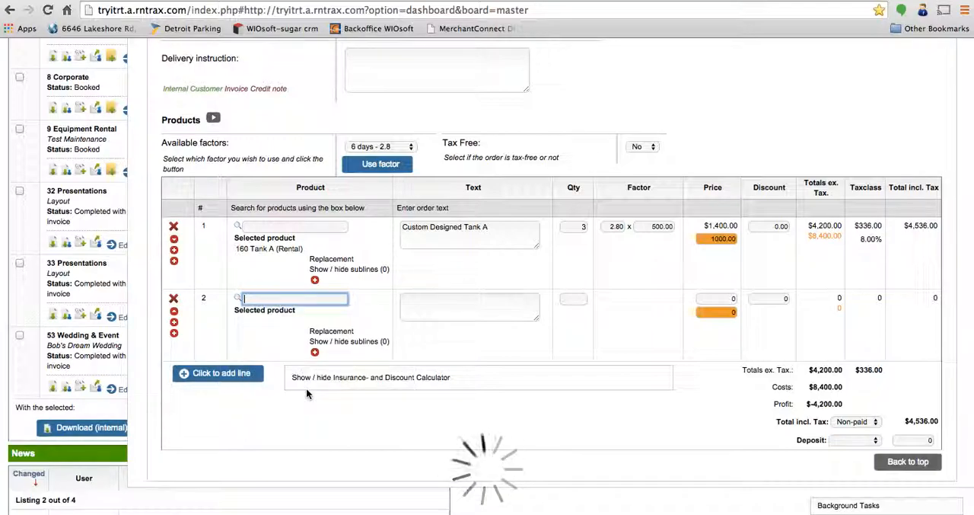
Step: Try to raise the quantity of the MTW-300 line to 13
{"action": "left_click", "coordinate": [576, 299]}
{"action": "left_click_drag", "start_coordinate": [576, 299], "coordinate": [668, 225]}
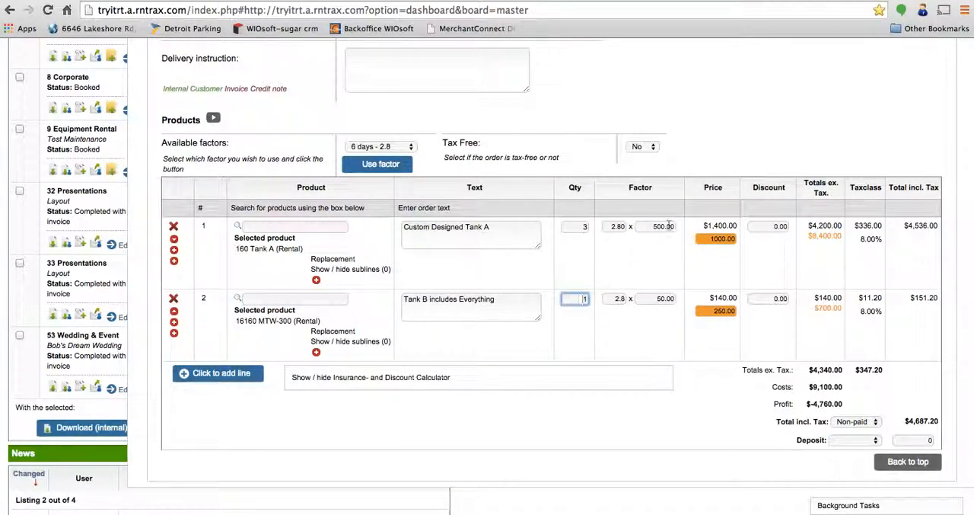
{"action": "type", "text": "3"}
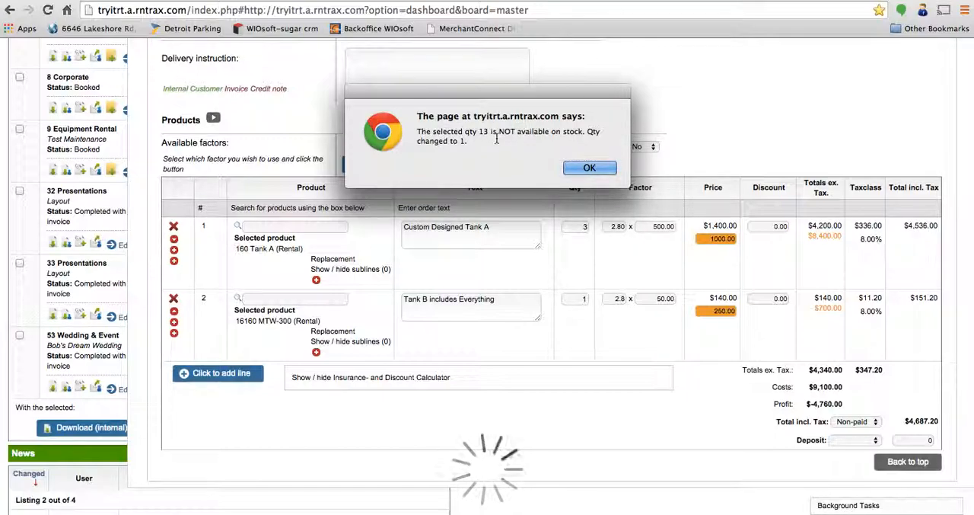
{"action": "left_click", "coordinate": [590, 168]}
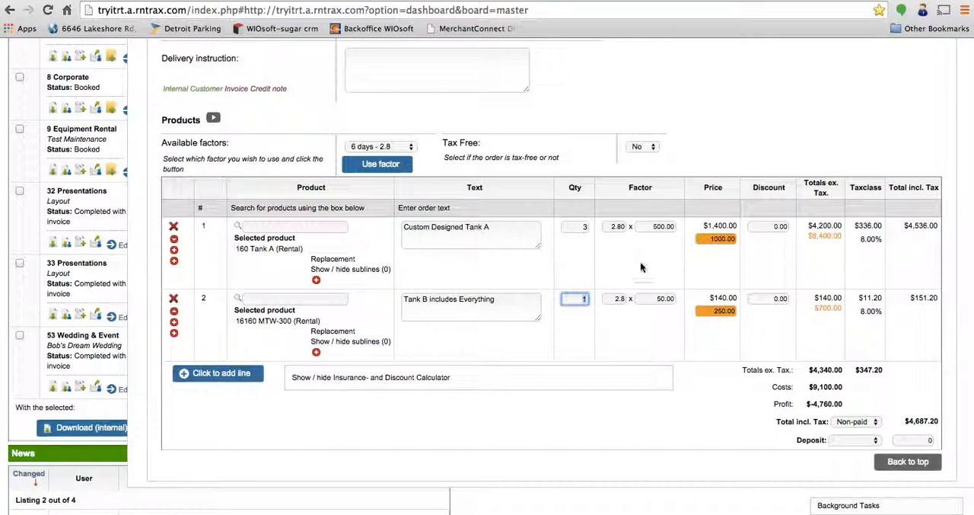
{"action": "left_click", "coordinate": [646, 437]}
Step: Show the Insurance and Discount Calculator and choose Insurance as what to calculate
{"action": "scroll", "coordinate": [646, 442], "scroll_direction": "down", "scroll_amount": 2}
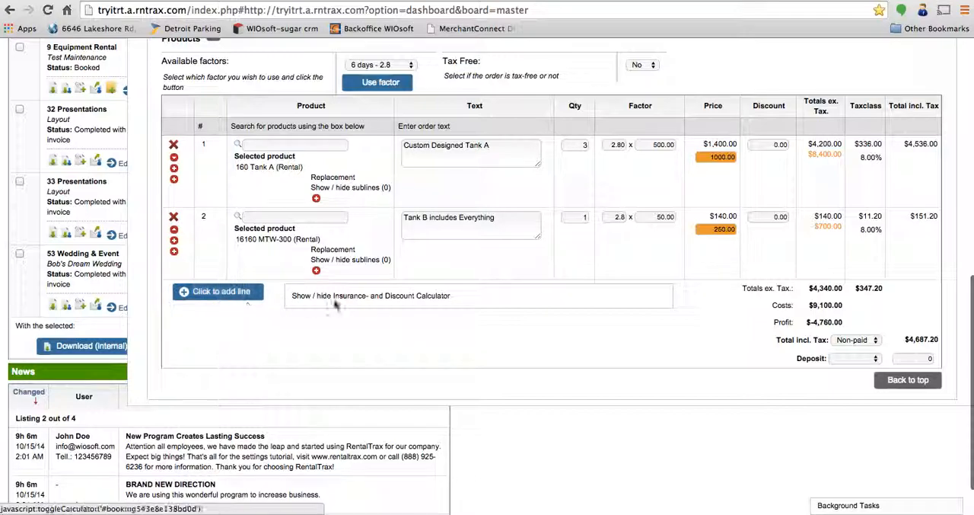
{"action": "left_click", "coordinate": [398, 302]}
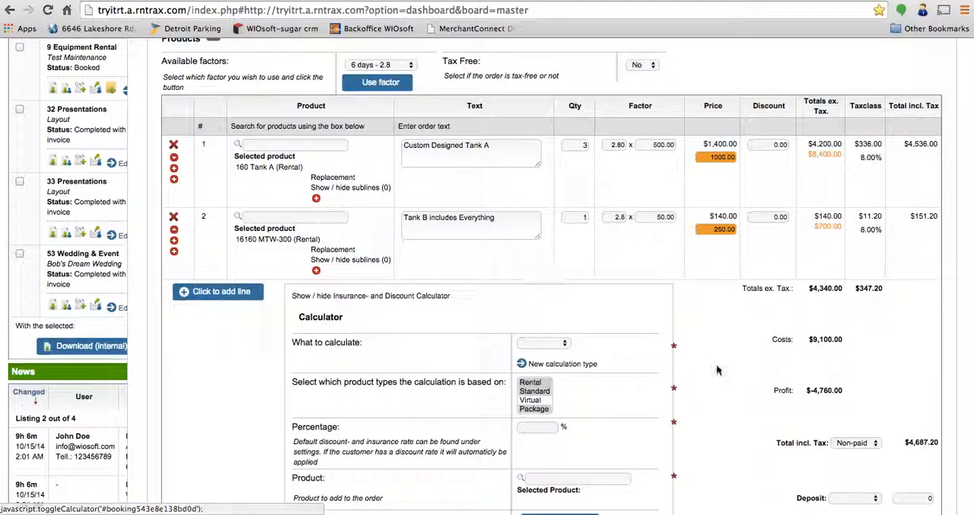
{"action": "scroll", "coordinate": [533, 281], "scroll_direction": "down", "scroll_amount": 2}
{"action": "left_click", "coordinate": [564, 272]}
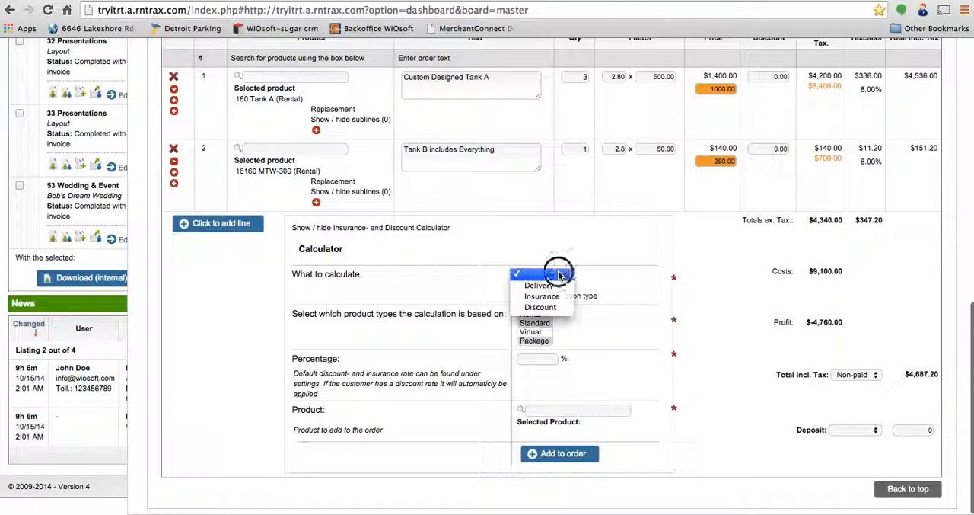
{"action": "left_click", "coordinate": [559, 298]}
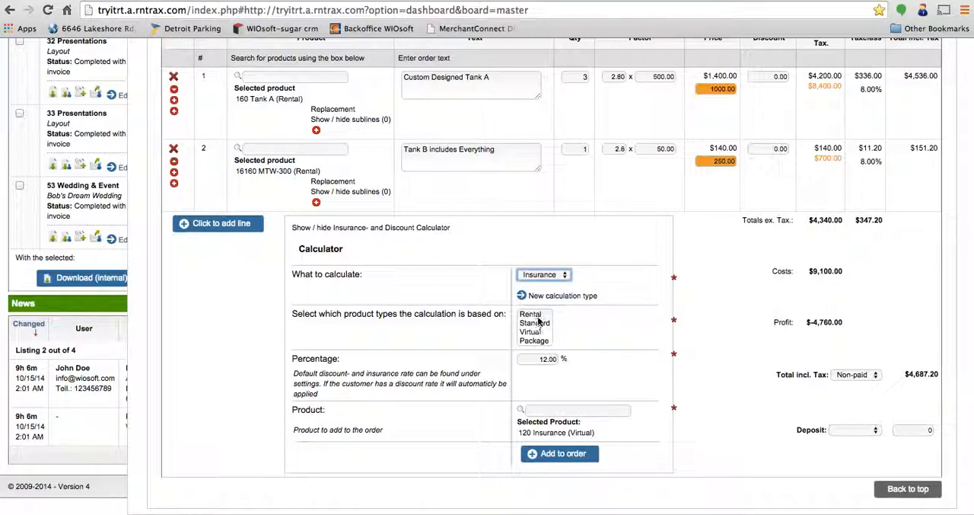
Step: Base the insurance calculation on the Rental, Standard and Package product types and add it to the order
{"action": "left_click", "coordinate": [538, 316]}
{"action": "left_click", "coordinate": [535, 322], "text": "super"}
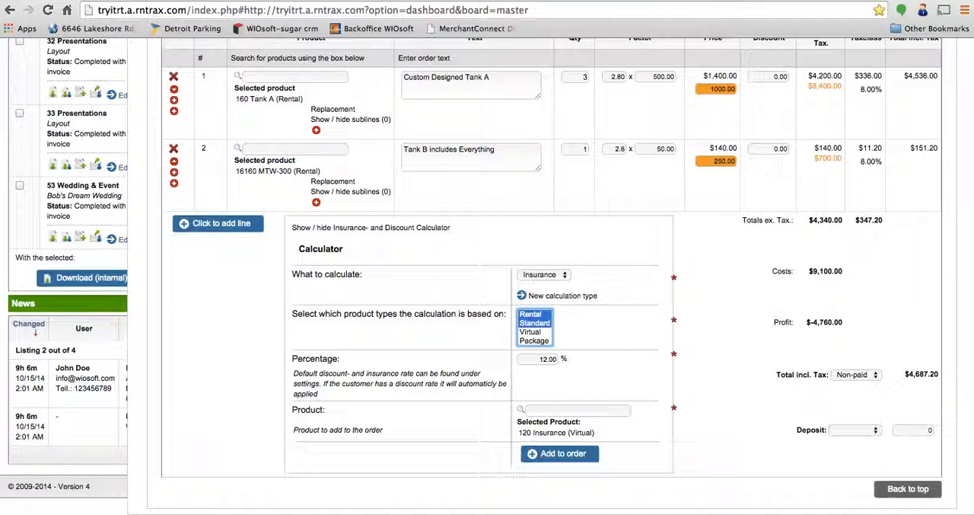
{"action": "left_click", "coordinate": [533, 340], "text": "super"}
{"action": "left_click", "coordinate": [576, 455]}
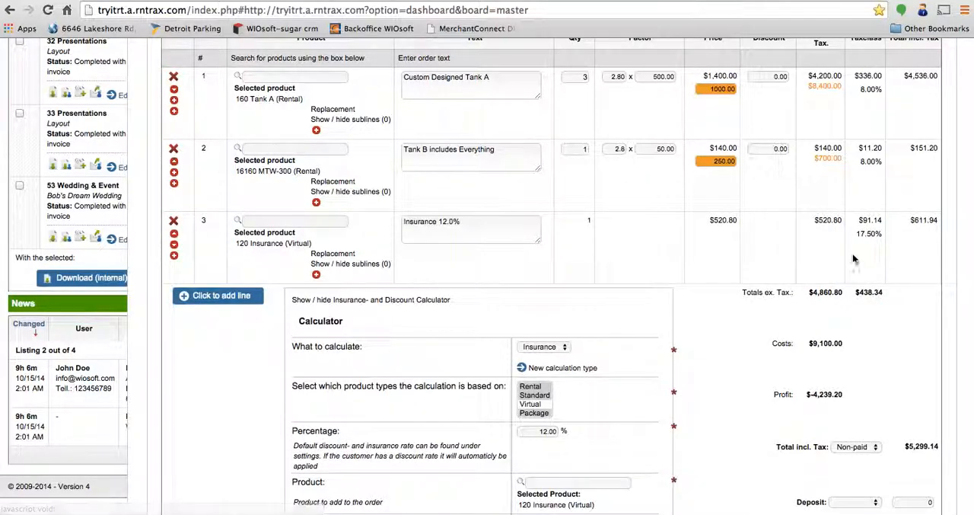
Step: Examine the rental lines' prices and costs together with the order's total costs and profit
{"action": "left_click", "coordinate": [704, 390]}
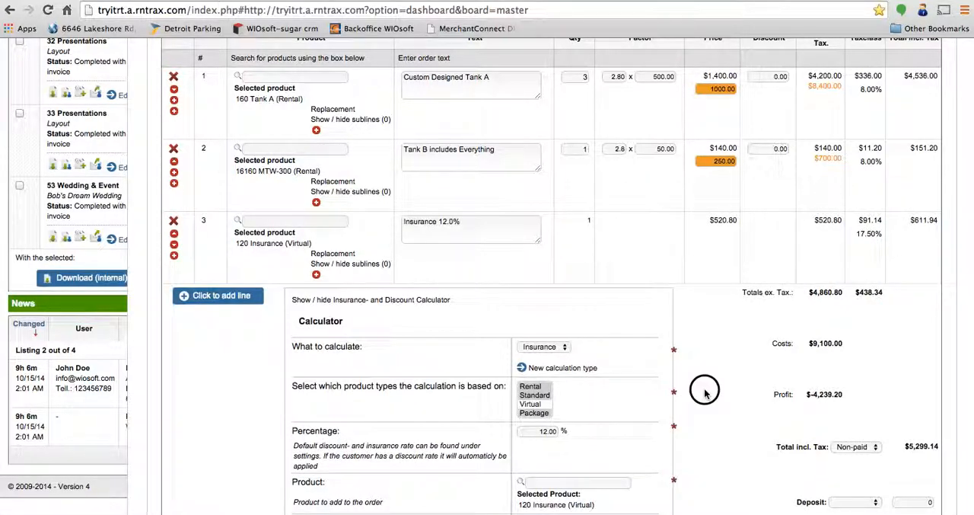
{"action": "scroll", "coordinate": [704, 390], "scroll_direction": "down", "scroll_amount": 2}
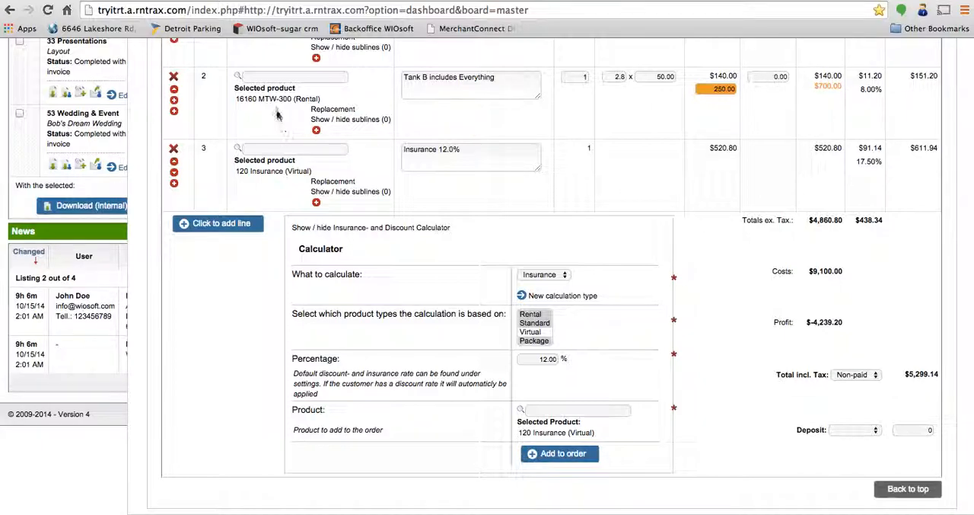
{"action": "left_click", "coordinate": [710, 90]}
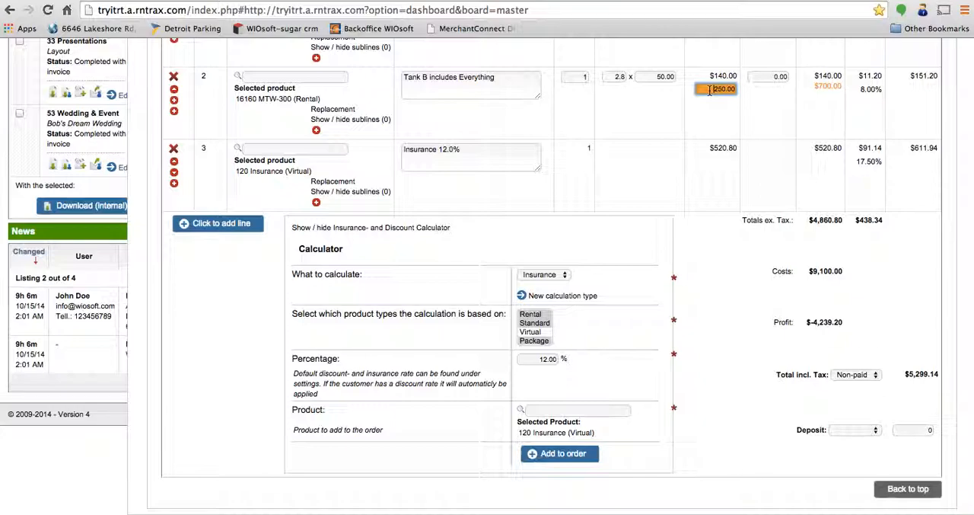
{"action": "left_click_drag", "start_coordinate": [710, 90], "coordinate": [732, 91]}
{"action": "left_click", "coordinate": [832, 321]}
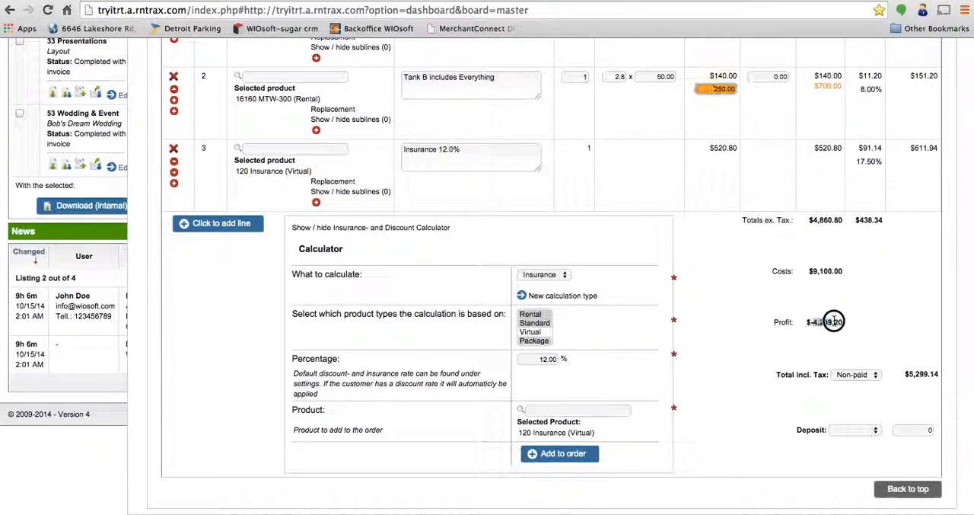
{"action": "scroll", "coordinate": [761, 228], "scroll_direction": "up", "scroll_amount": 4}
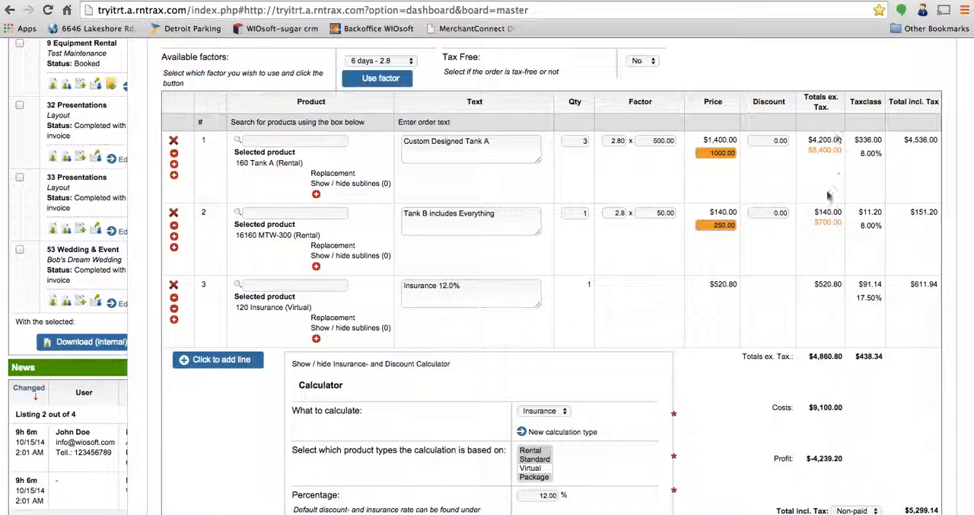
{"action": "scroll", "coordinate": [768, 411], "scroll_direction": "down", "scroll_amount": 4}
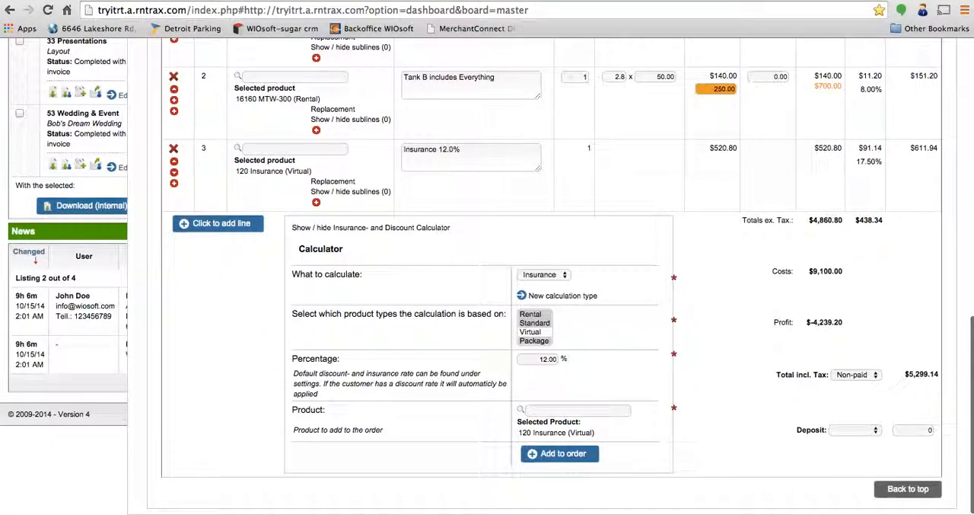
Step: Add a payment to the order with the text "First Deposit" and Check as the payment method
{"action": "left_click", "coordinate": [908, 488]}
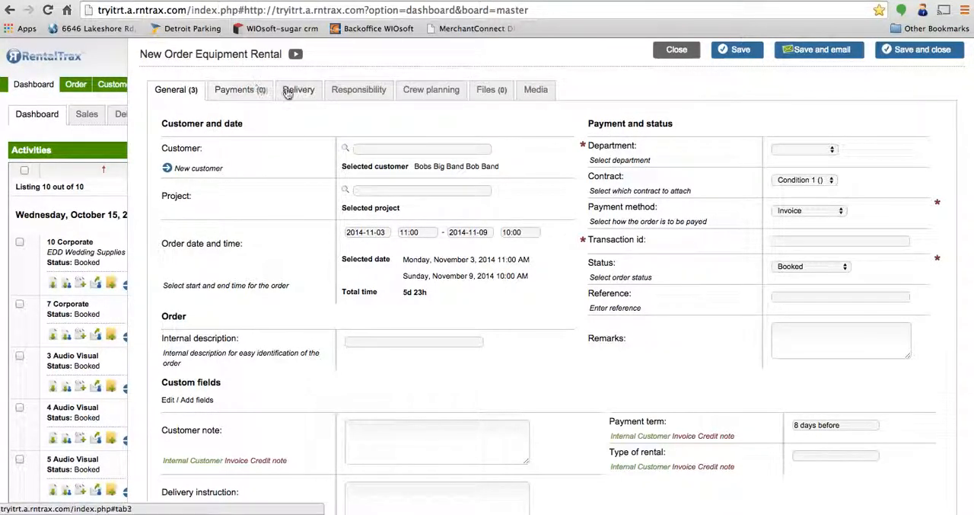
{"action": "left_click", "coordinate": [230, 94]}
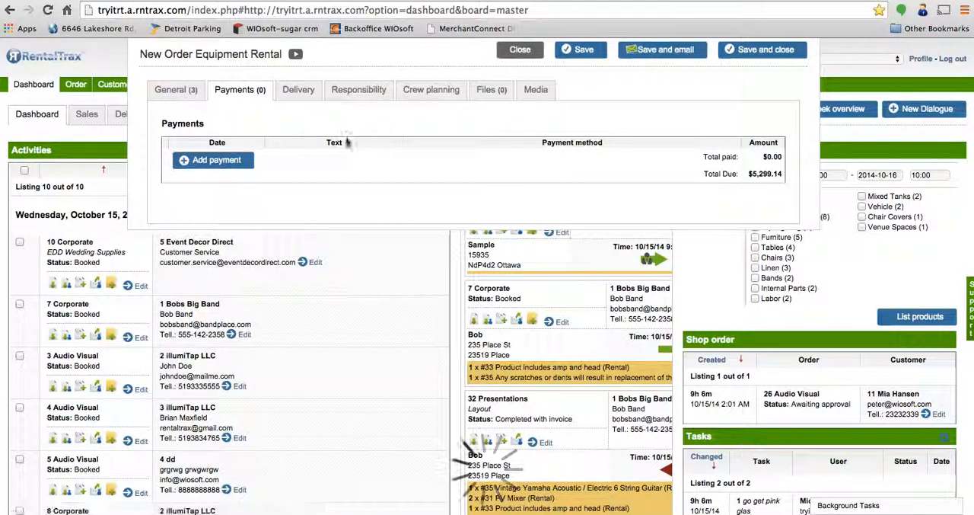
{"action": "left_click", "coordinate": [213, 159]}
{"action": "left_click", "coordinate": [264, 160]}
{"action": "type", "text": "First Depos"}
{"action": "left_click", "coordinate": [447, 158]}
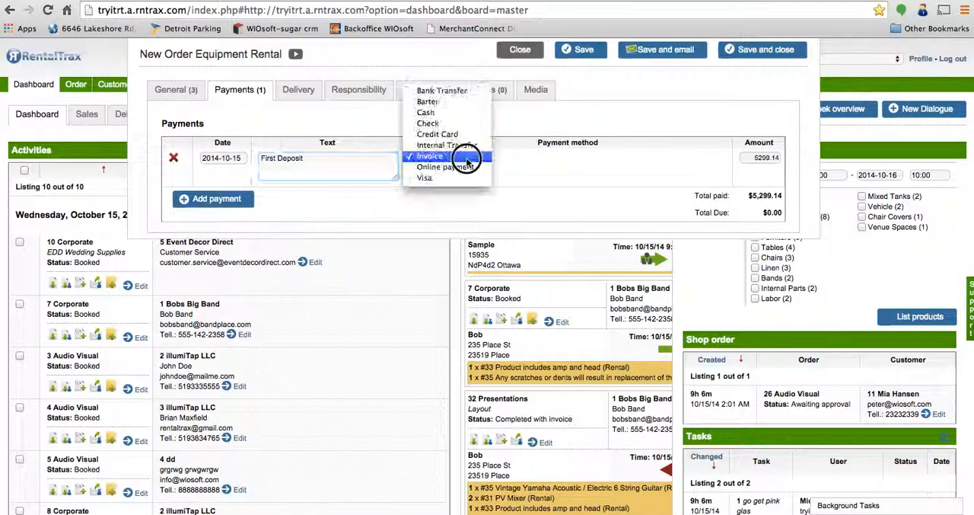
{"action": "left_click", "coordinate": [472, 124]}
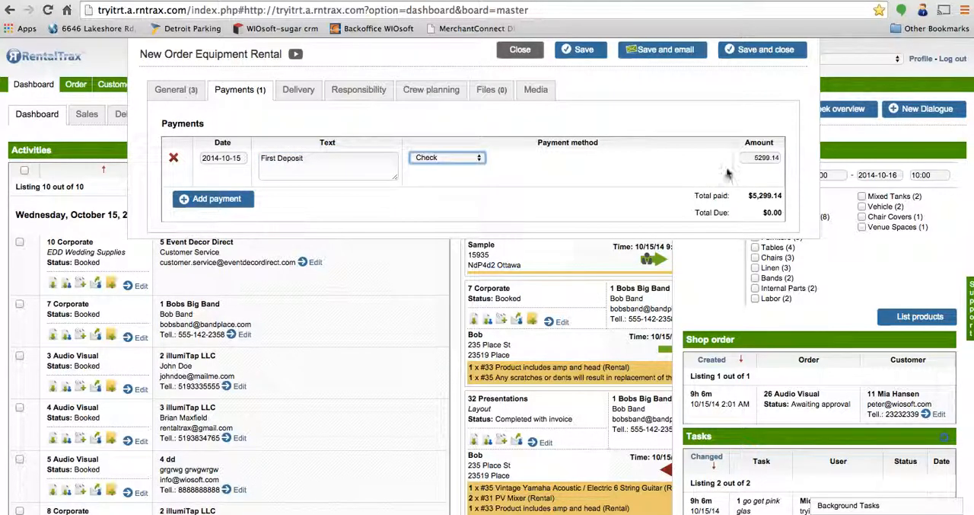
Step: Set the First Deposit payment amount to 2000
{"action": "left_click", "coordinate": [751, 158]}
{"action": "double_click", "coordinate": [752, 157]}
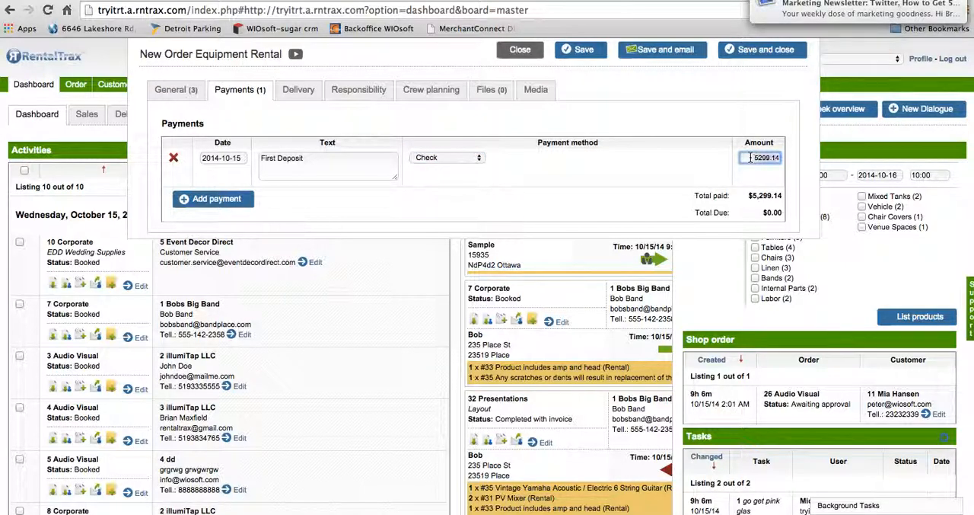
{"action": "type", "text": "2000"}
{"action": "left_click", "coordinate": [714, 115]}
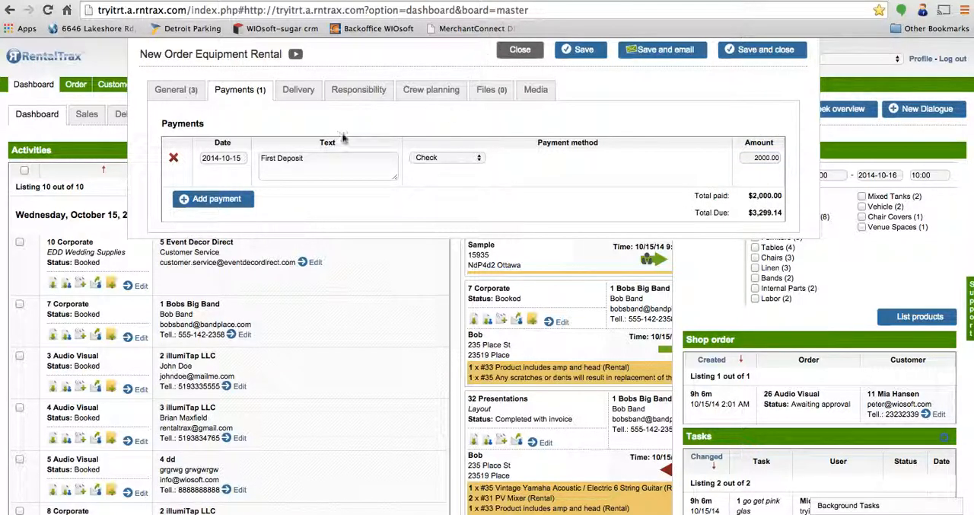
Step: Search the delivery information for "place" and fill in the Devine Events entry as the delivery address
{"action": "left_click", "coordinate": [293, 91]}
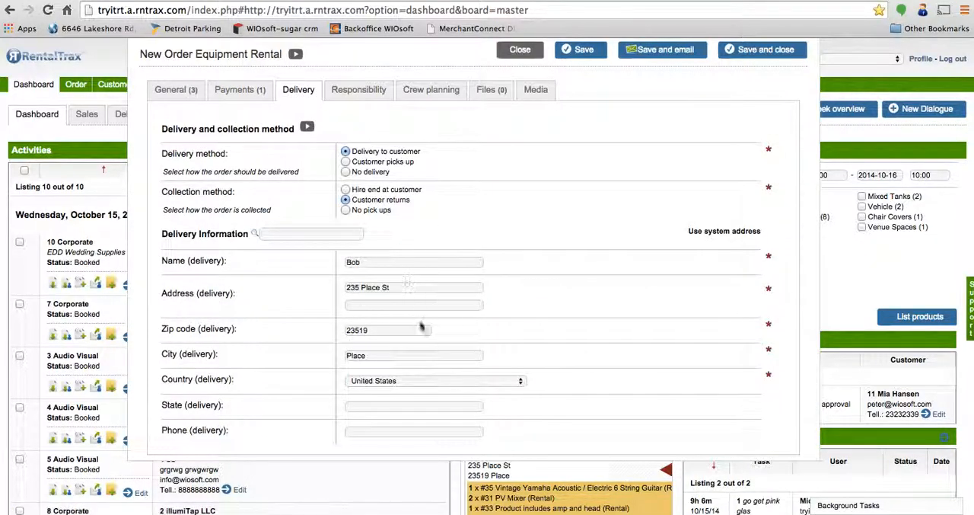
{"action": "left_click", "coordinate": [335, 234]}
{"action": "type", "text": "place"}
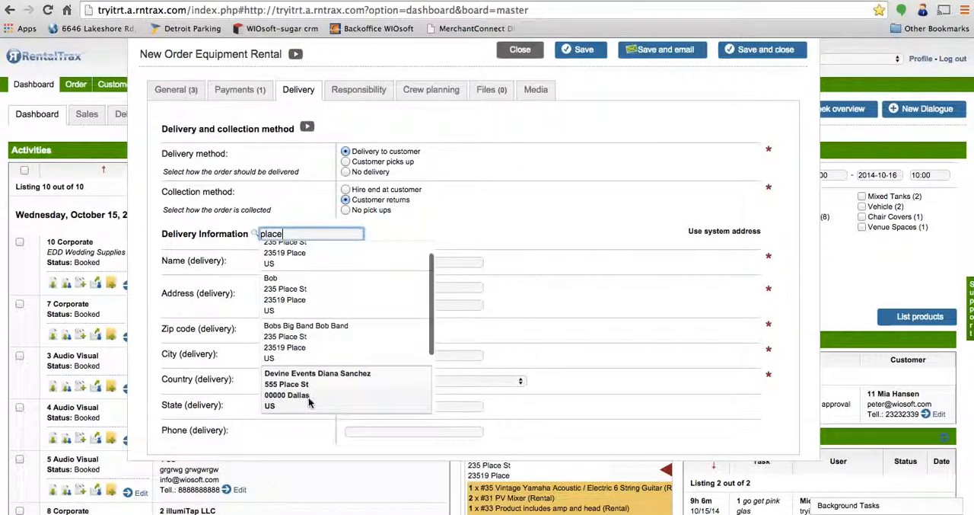
{"action": "left_click", "coordinate": [312, 398]}
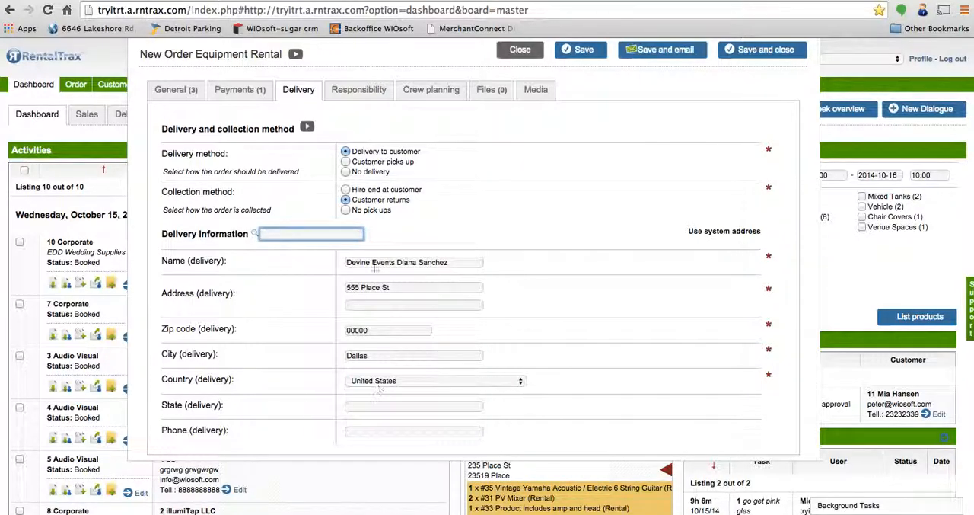
Step: Review the available responsible persons for the order and keep the current one selected
{"action": "left_click", "coordinate": [373, 93]}
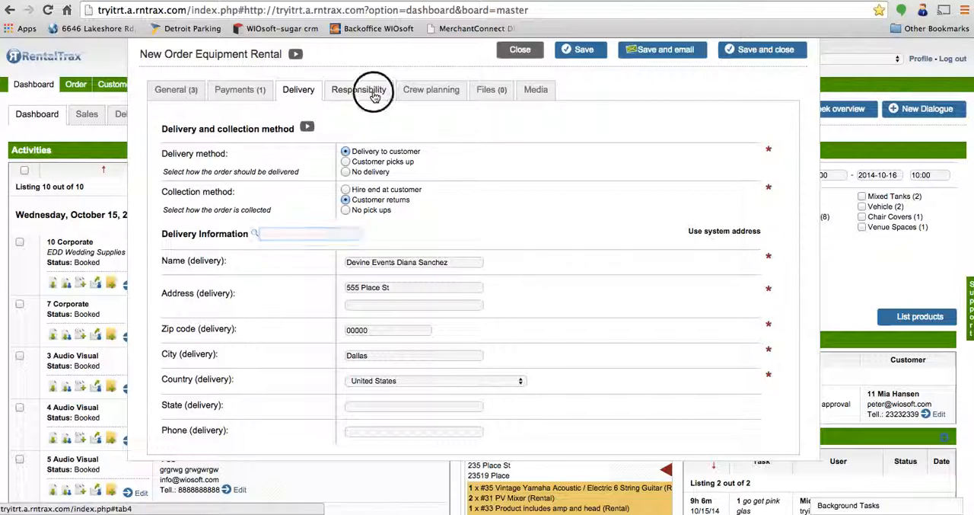
{"action": "left_click", "coordinate": [163, 168]}
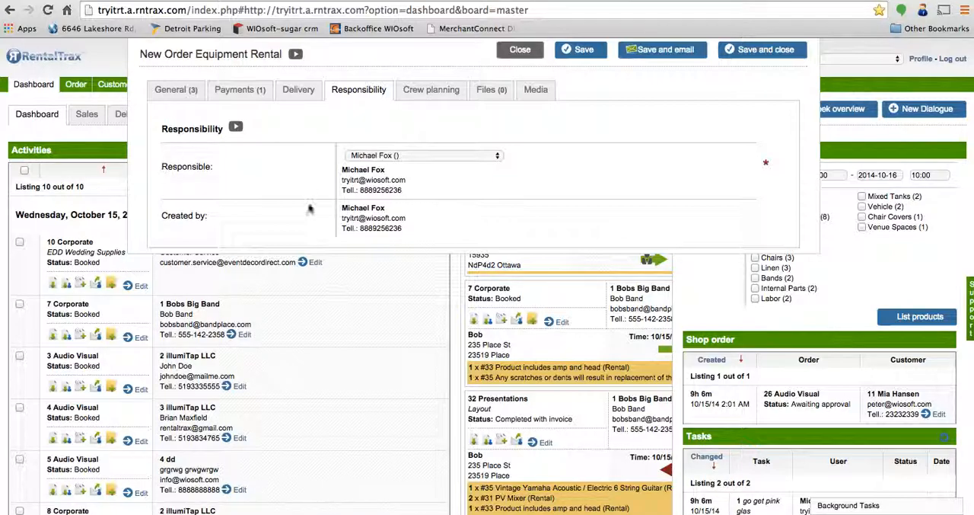
{"action": "left_click", "coordinate": [385, 155]}
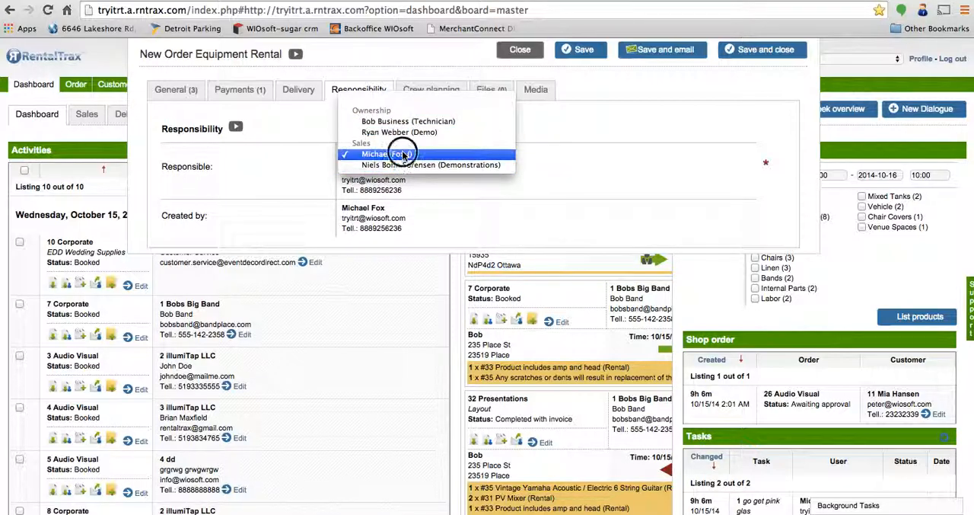
{"action": "left_click", "coordinate": [403, 156]}
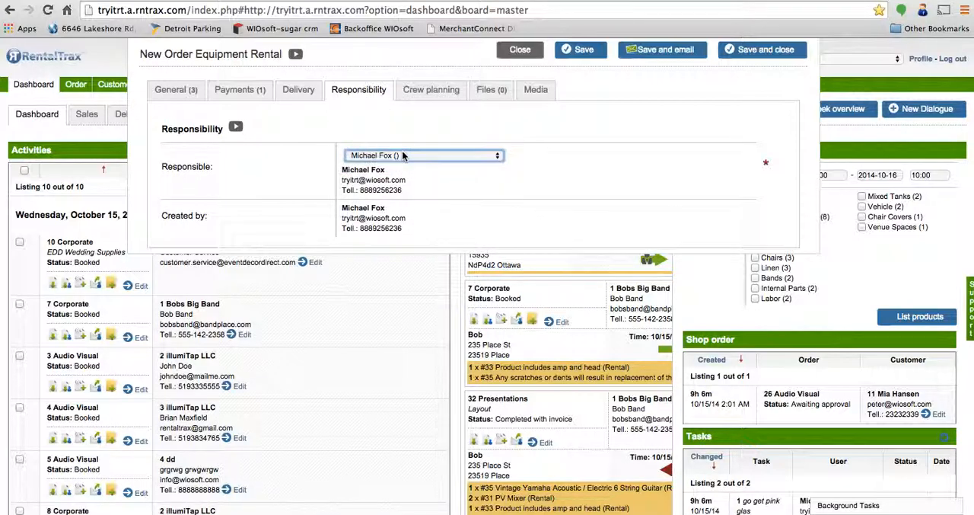
Step: Assign two crew members to the order in crew planning by searching for their first names
{"action": "left_click", "coordinate": [441, 89]}
{"action": "left_click", "coordinate": [463, 167]}
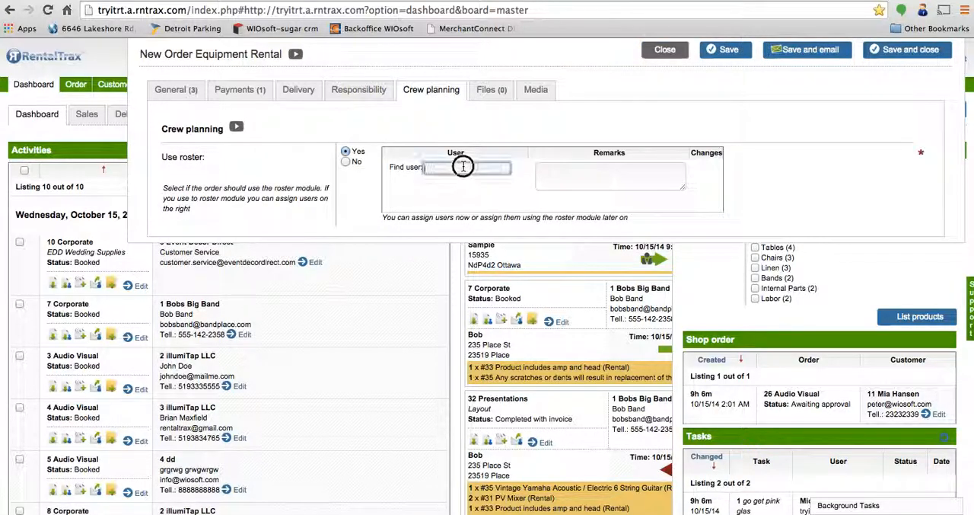
{"action": "type", "text": "michael"}
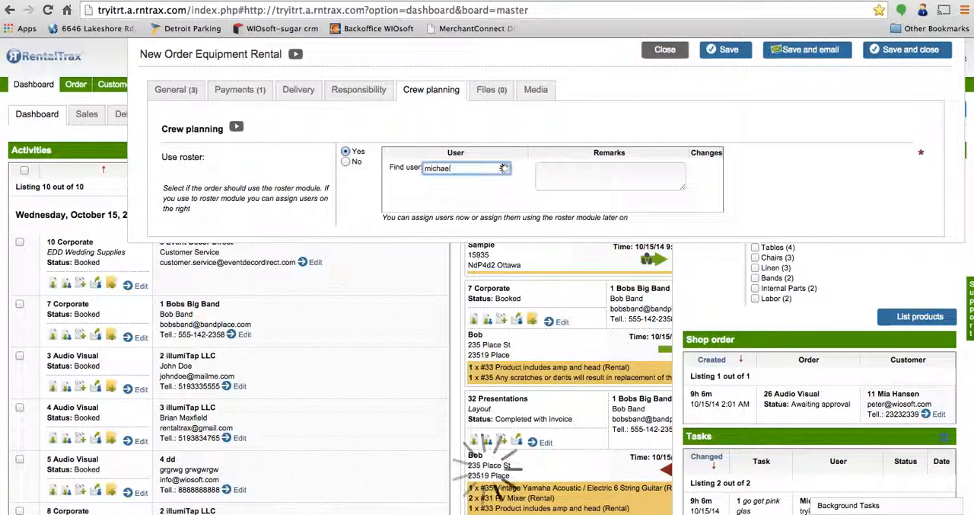
{"action": "left_click", "coordinate": [491, 199]}
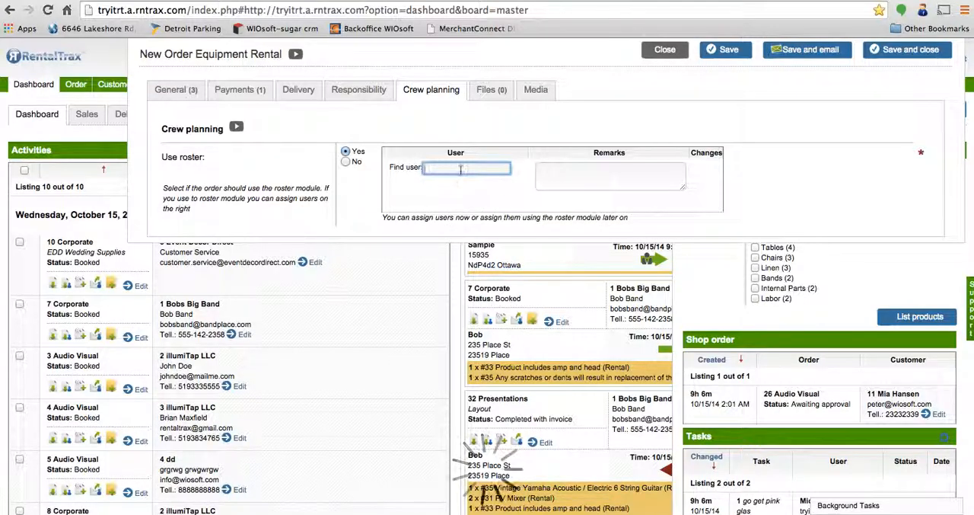
{"action": "type", "text": "ryan"}
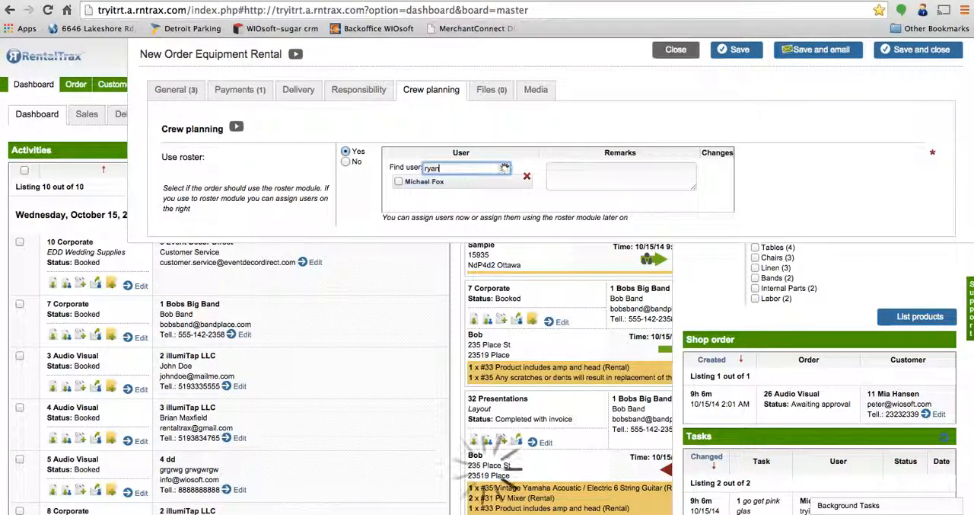
{"action": "left_click", "coordinate": [459, 200]}
Step: Enter the crew planning remark "Both of you need to be available for this job"
{"action": "left_click", "coordinate": [608, 172]}
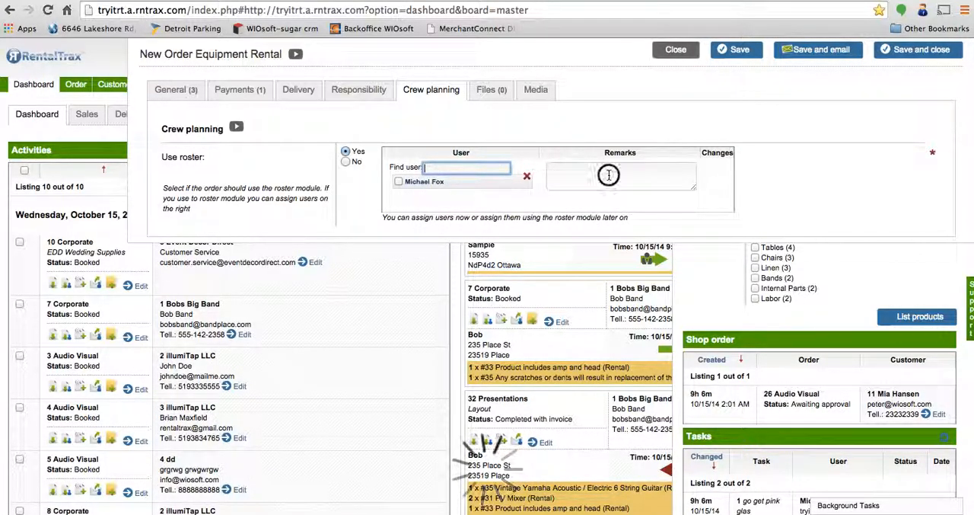
{"action": "type", "text": "Both of you"}
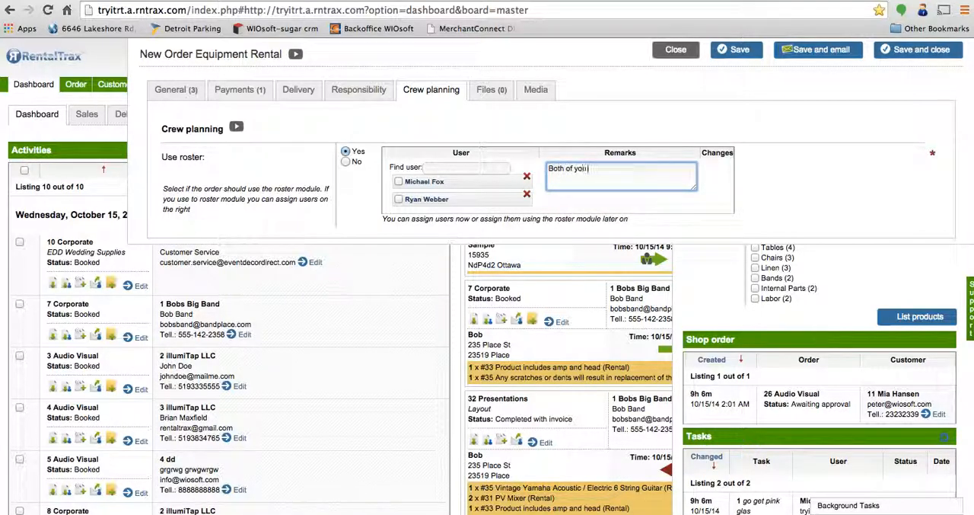
{"action": "type", "text": " need to be available for this job"}
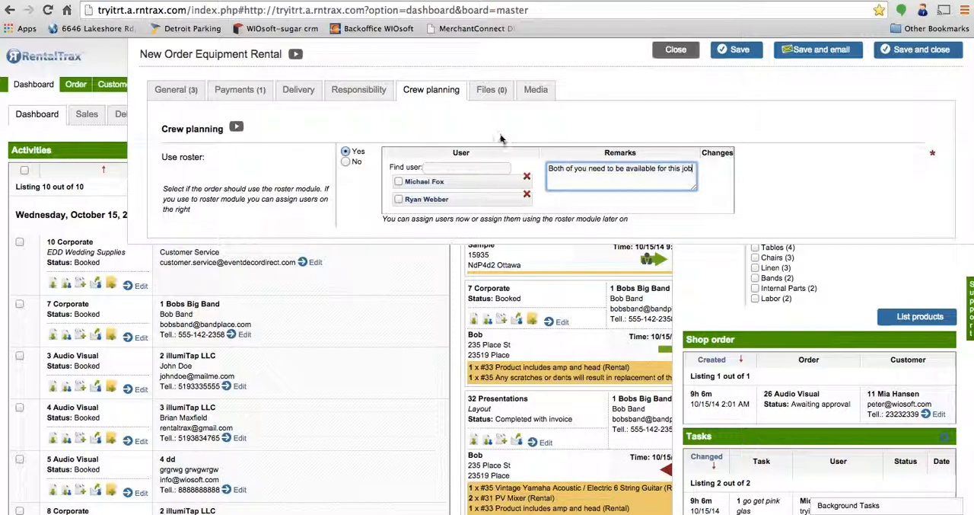
Step: Save the order after viewing its files and media, and view the saved order's log
{"action": "left_click", "coordinate": [491, 89]}
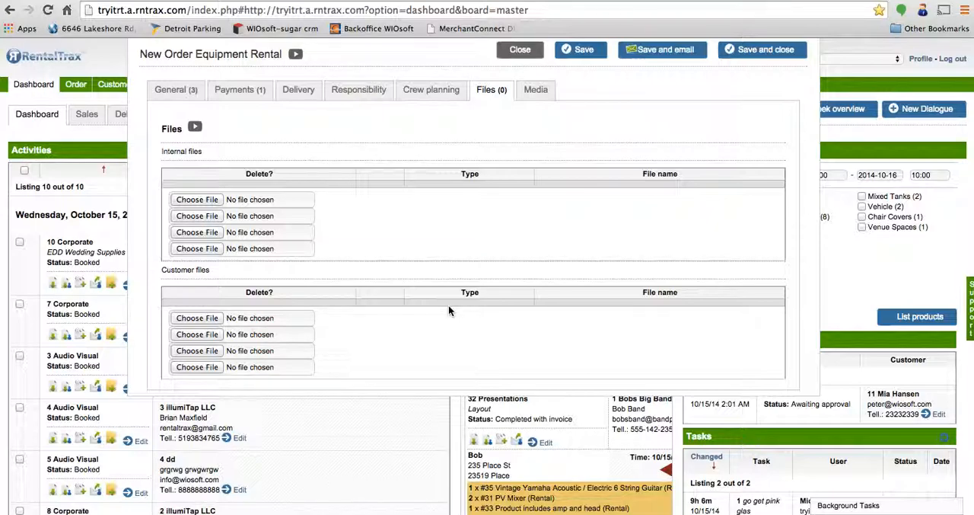
{"action": "left_click", "coordinate": [538, 93]}
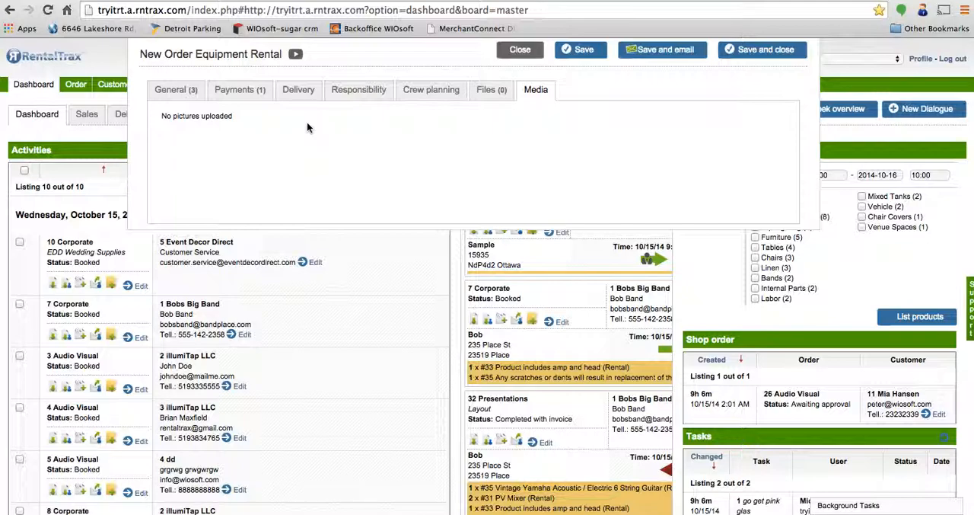
{"action": "left_click", "coordinate": [576, 55]}
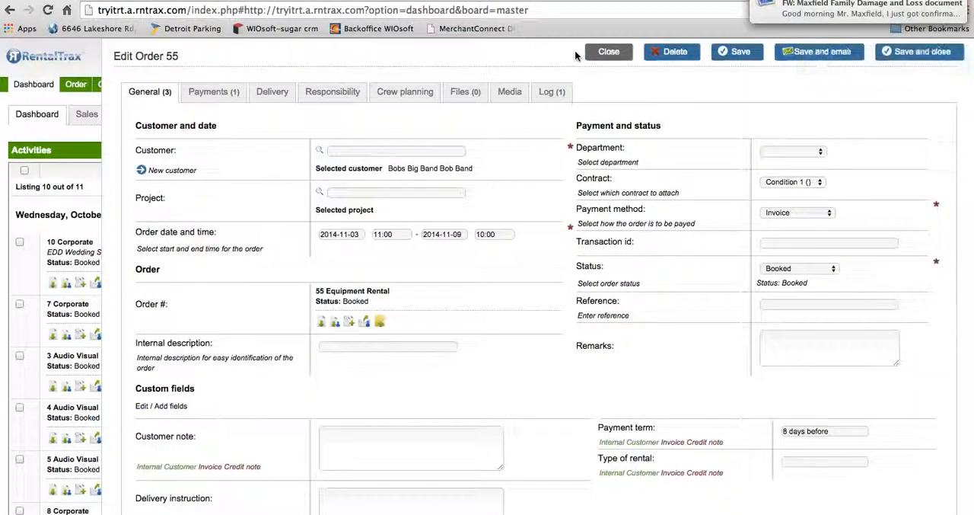
{"action": "left_click", "coordinate": [556, 93]}
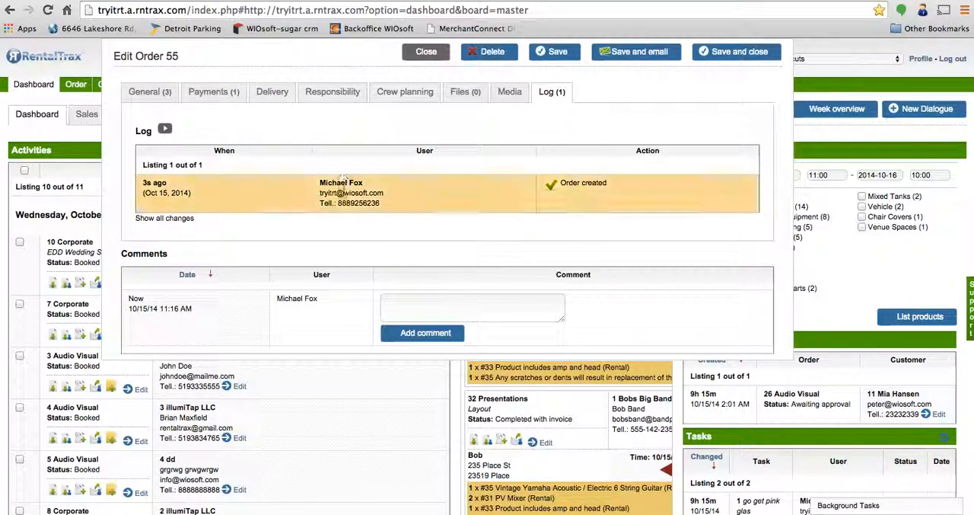
Step: Download the customer PDF from the order's general information and read it enlarged through to the rental terms
{"action": "left_click", "coordinate": [162, 94]}
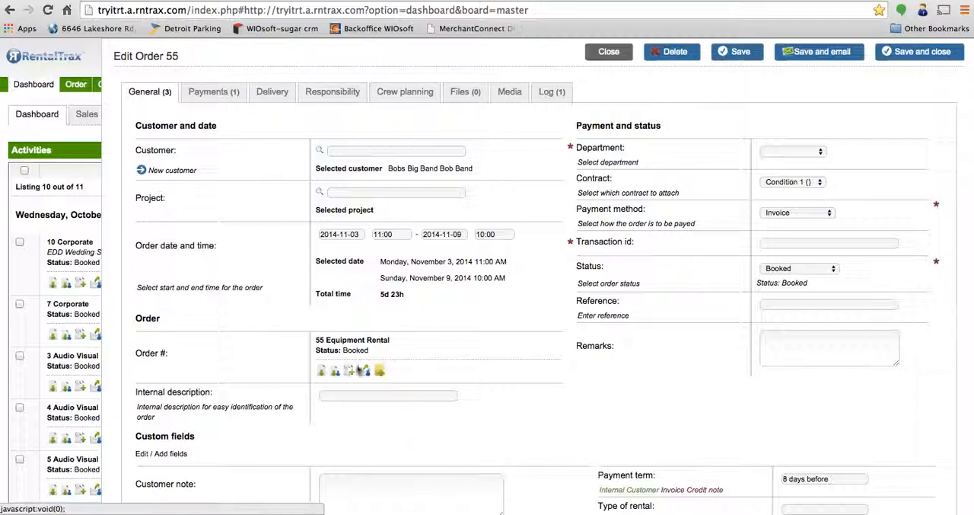
{"action": "left_click", "coordinate": [333, 373]}
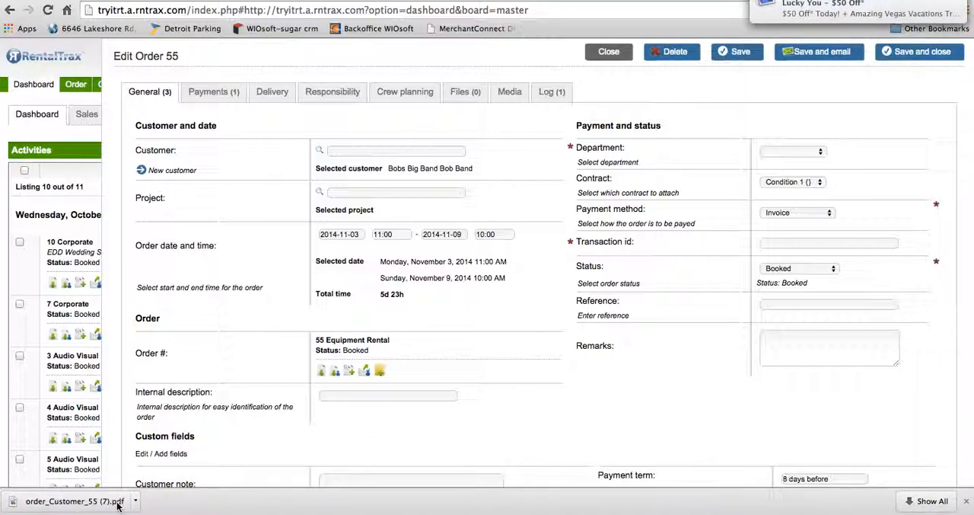
{"action": "left_click", "coordinate": [111, 507]}
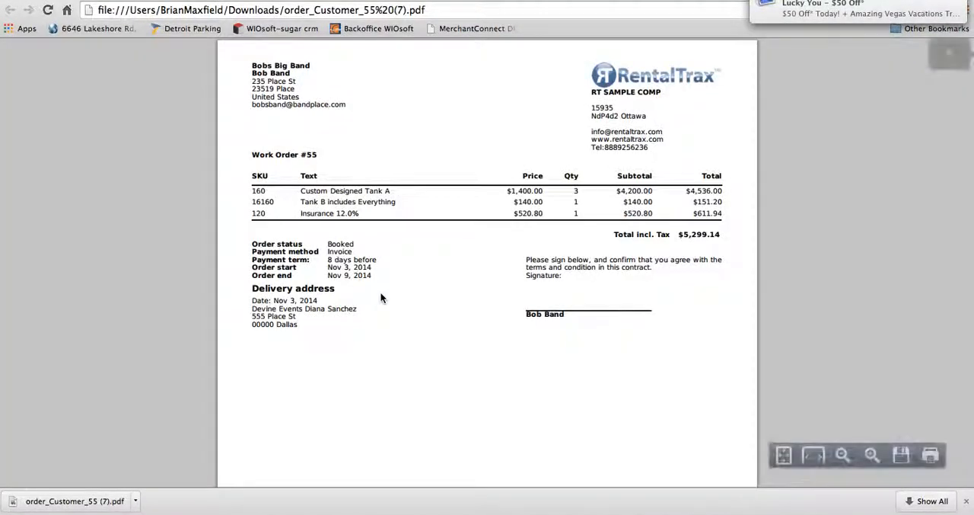
{"action": "left_click", "coordinate": [872, 455]}
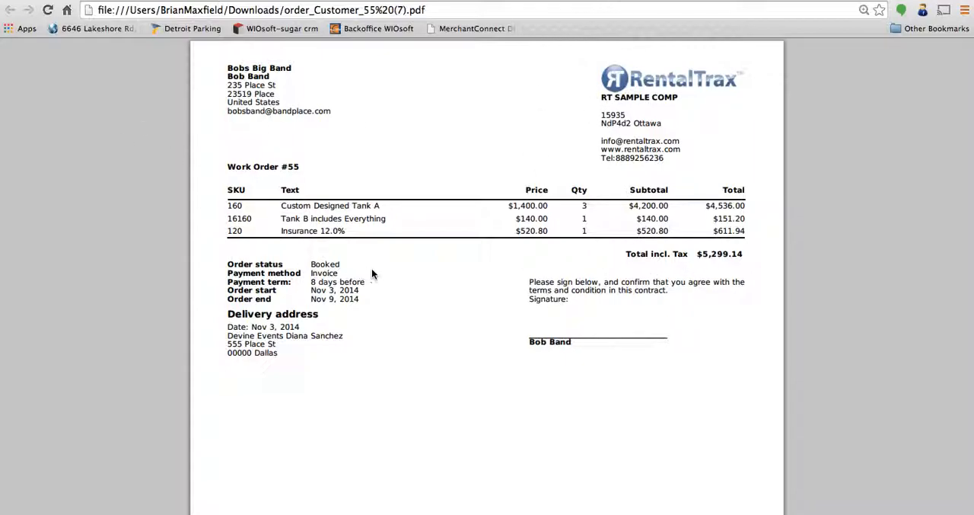
{"action": "scroll", "coordinate": [371, 272], "scroll_direction": "down", "scroll_amount": 10}
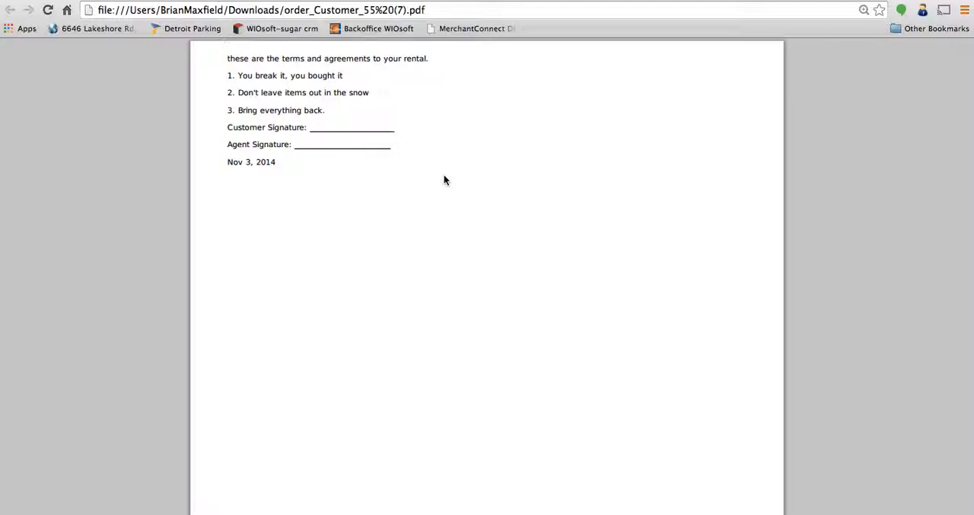
Step: Finish with the customer PDF, and download the order's internal PDF and read its booking details and item locations enlarged
{"action": "scroll", "coordinate": [446, 180], "scroll_direction": "up", "scroll_amount": 10}
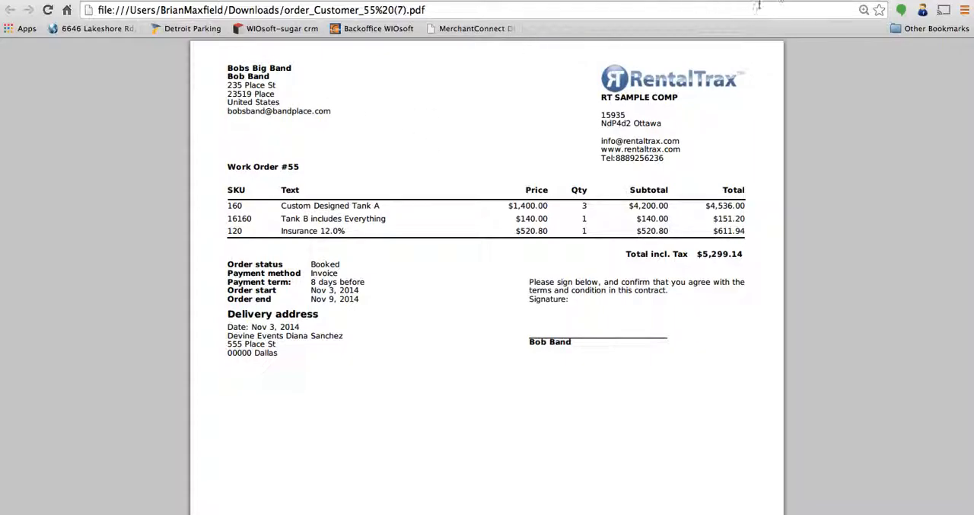
{"action": "left_click", "coordinate": [789, 0]}
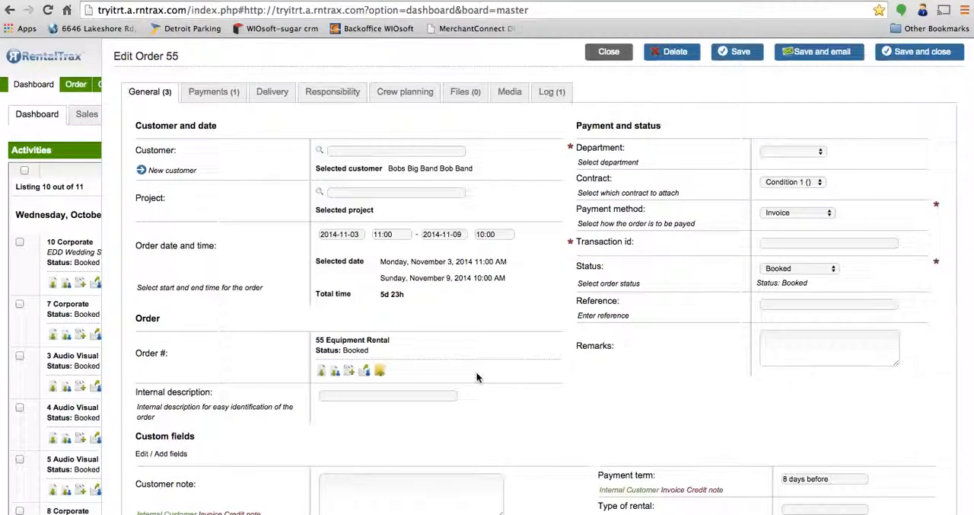
{"action": "left_click", "coordinate": [321, 373]}
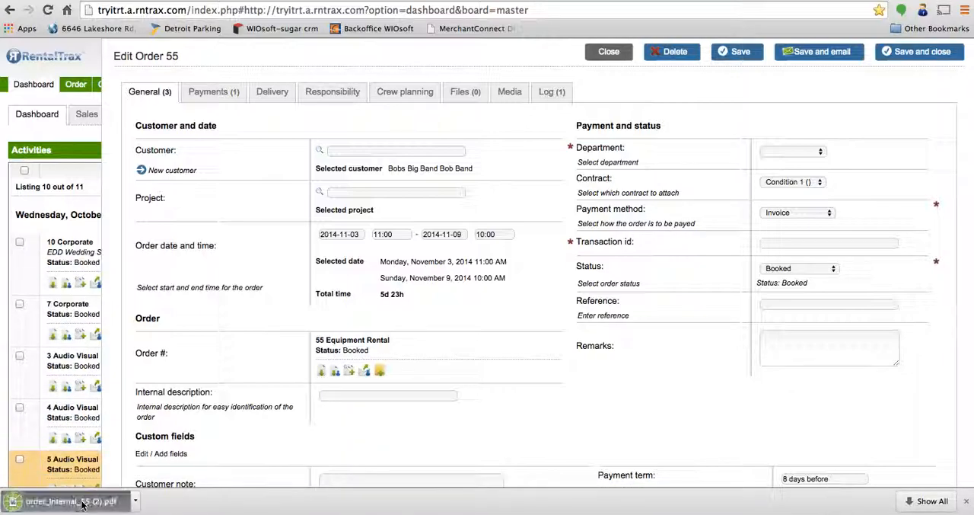
{"action": "left_click", "coordinate": [82, 504]}
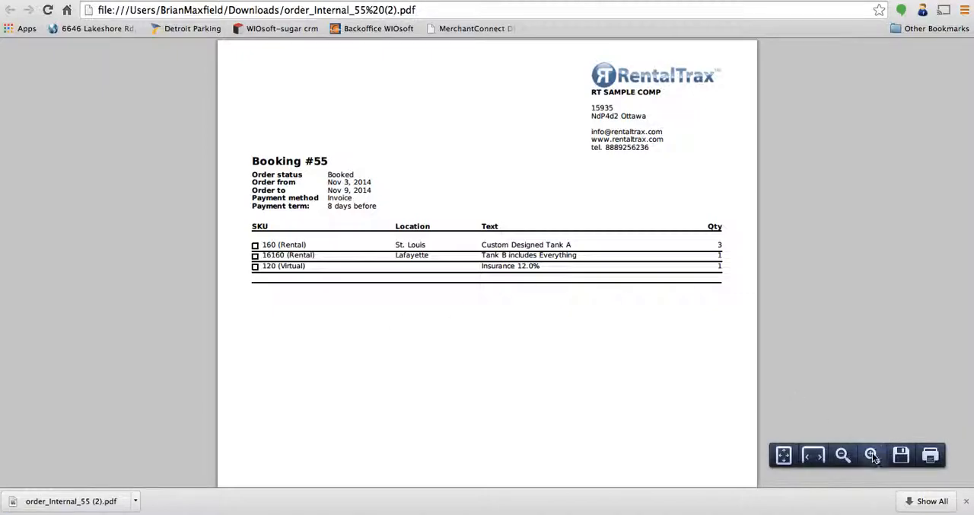
{"action": "left_click", "coordinate": [872, 455]}
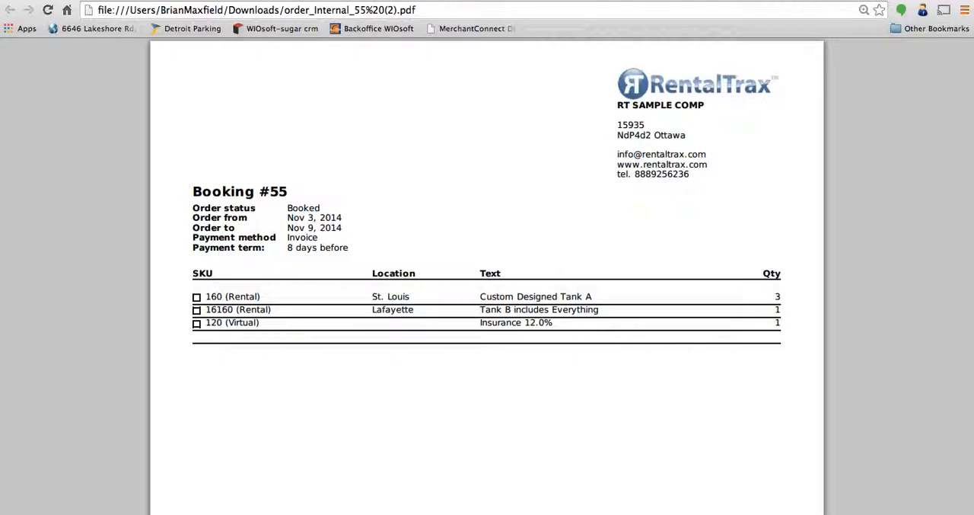
{"action": "left_click", "coordinate": [836, 0]}
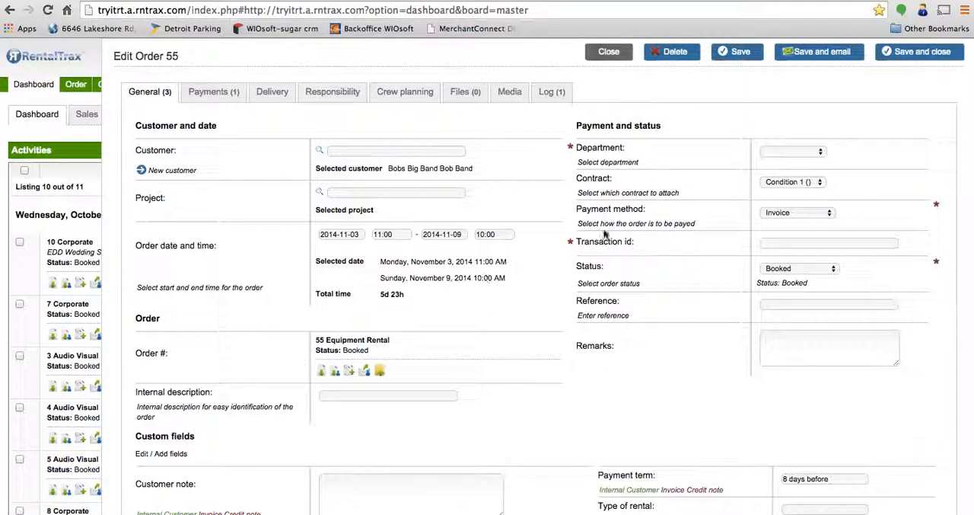
Step: Save the order and start its customer e-mail, load the "Order recieved" template to review its dynamic fields, and close the e-mail unsent
{"action": "left_click", "coordinate": [823, 51]}
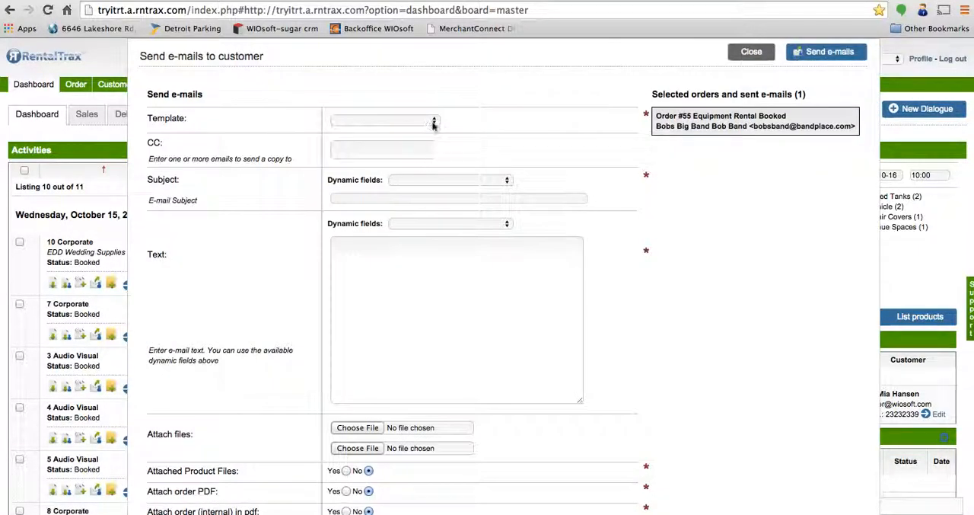
{"action": "left_click", "coordinate": [433, 124]}
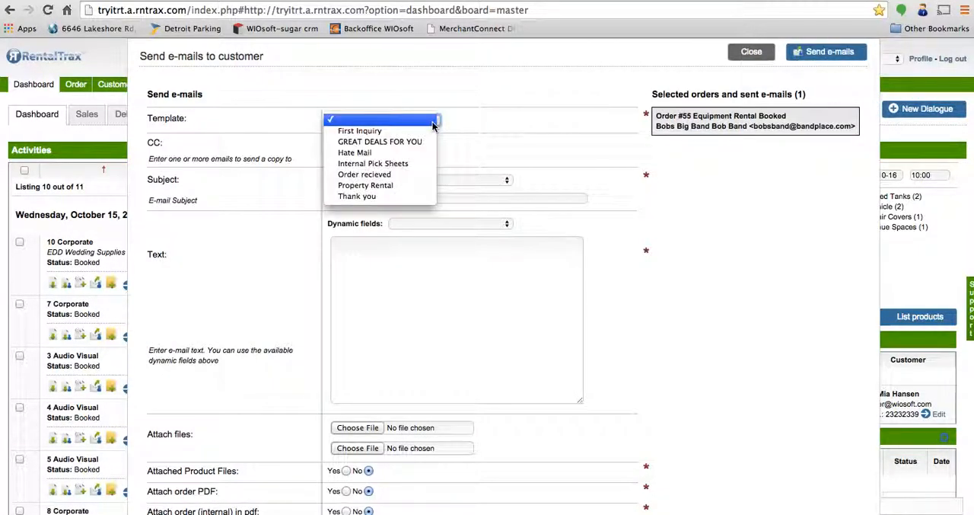
{"action": "left_click", "coordinate": [415, 175]}
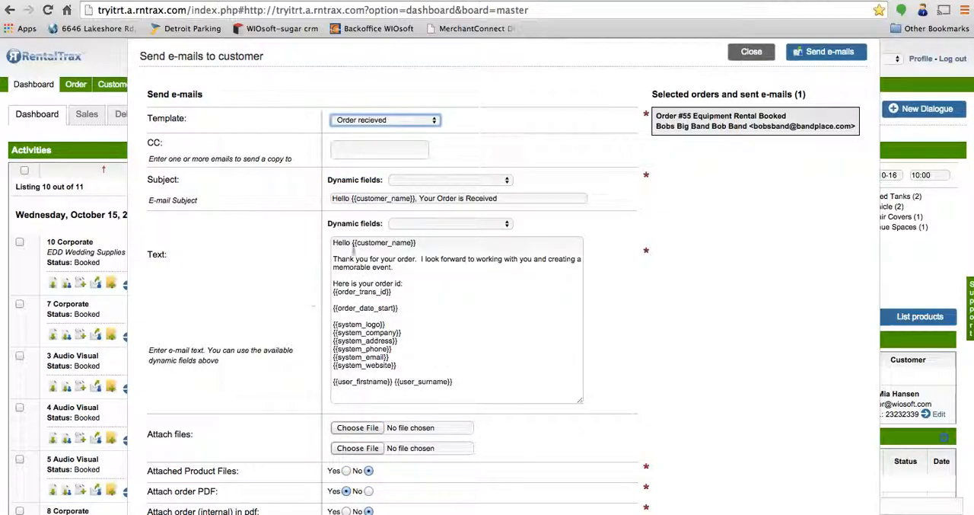
{"action": "left_click_drag", "start_coordinate": [405, 366], "coordinate": [333, 321]}
{"action": "left_click", "coordinate": [656, 360]}
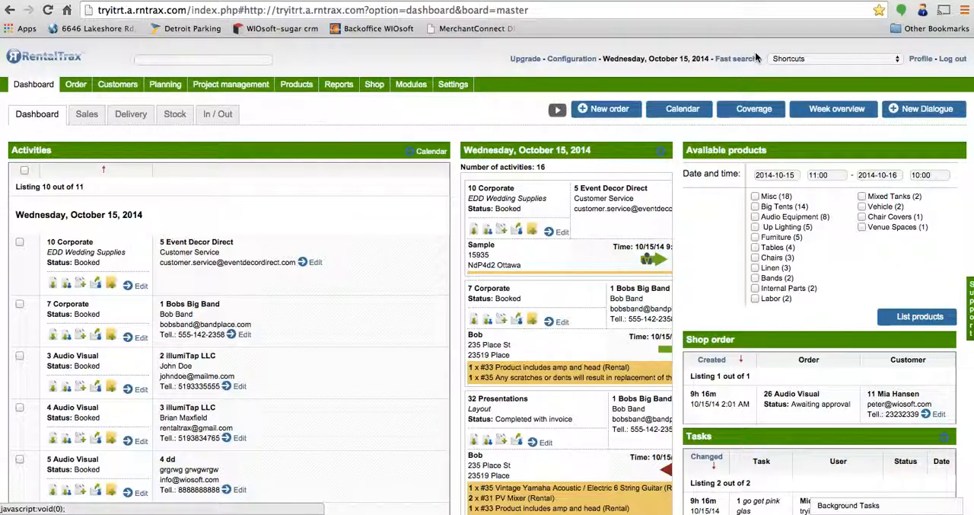
{"action": "left_click", "coordinate": [752, 52]}
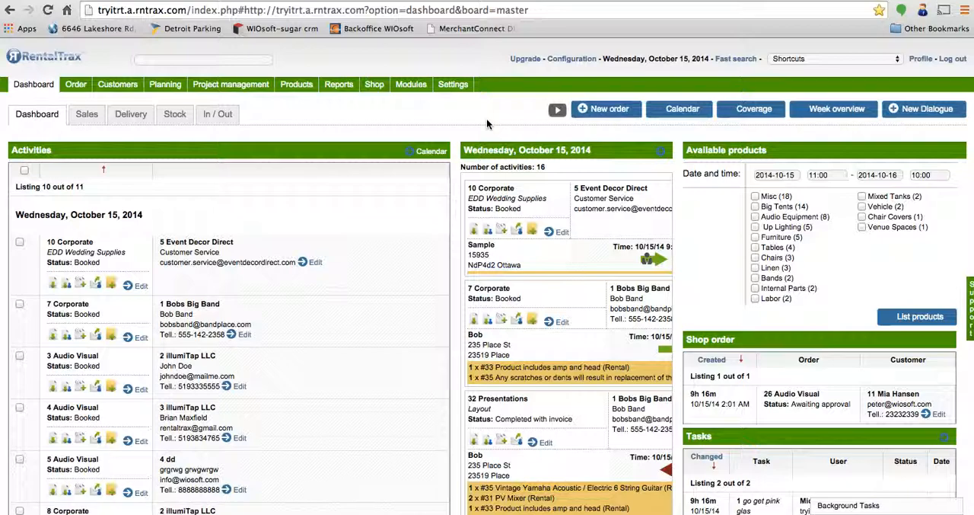